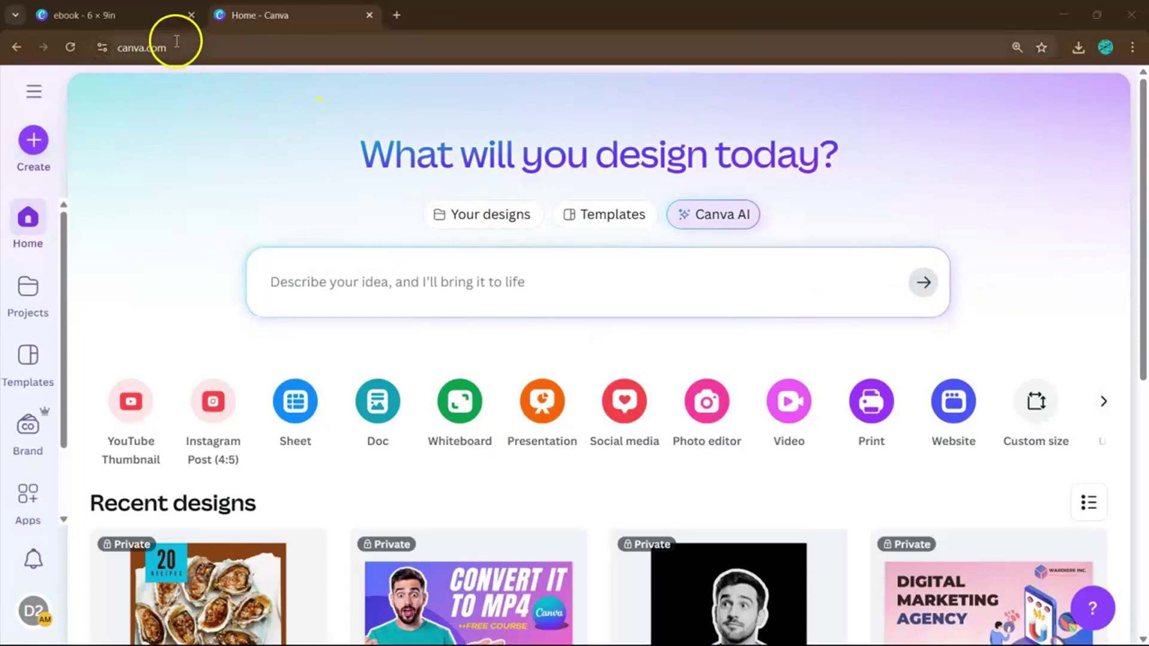
# - Create a custom-size design in inches, 6 wide by 9 high
pyautogui.click(34, 147)
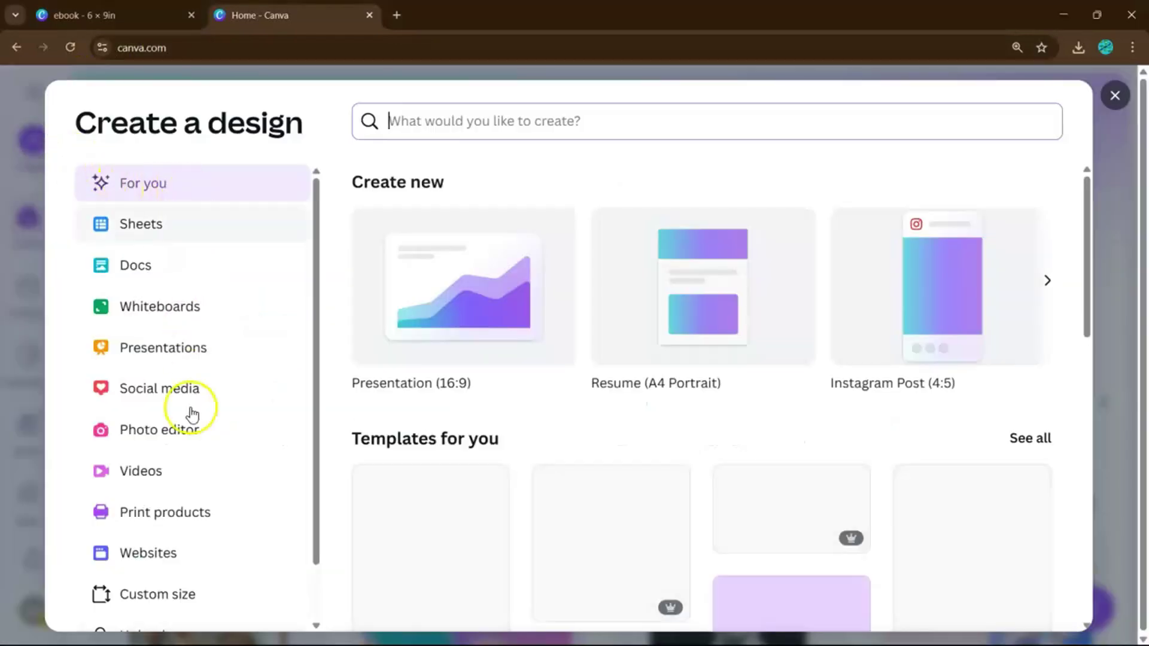
pyautogui.click(211, 592)
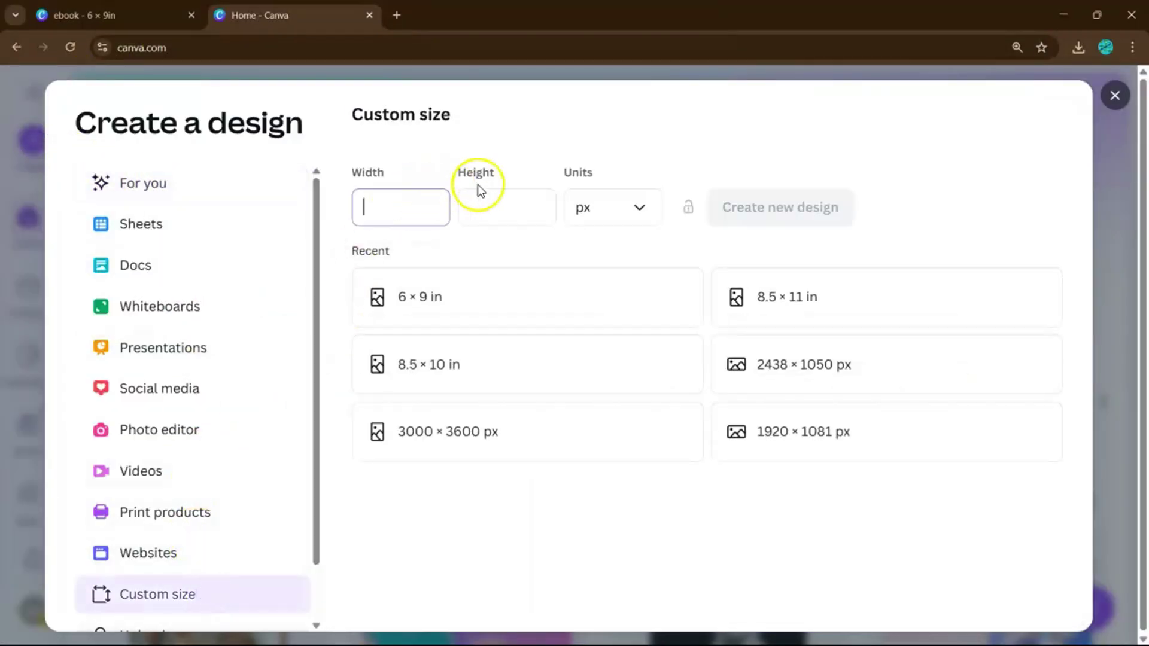
pyautogui.click(605, 206)
pyautogui.click(623, 297)
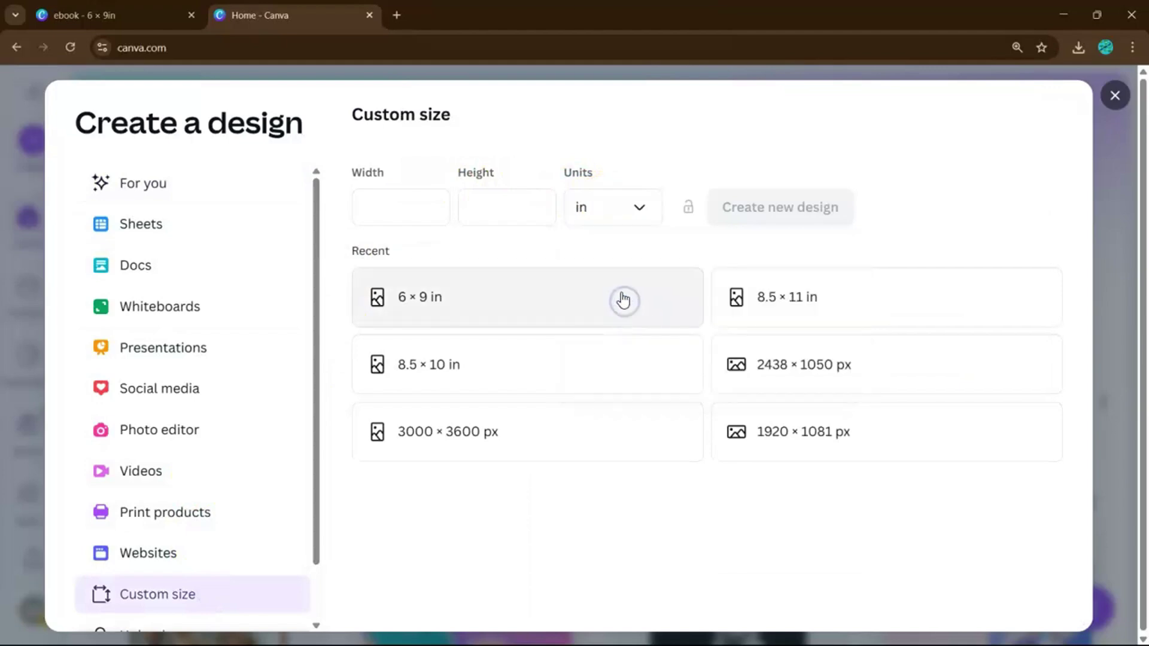
pyautogui.click(401, 210)
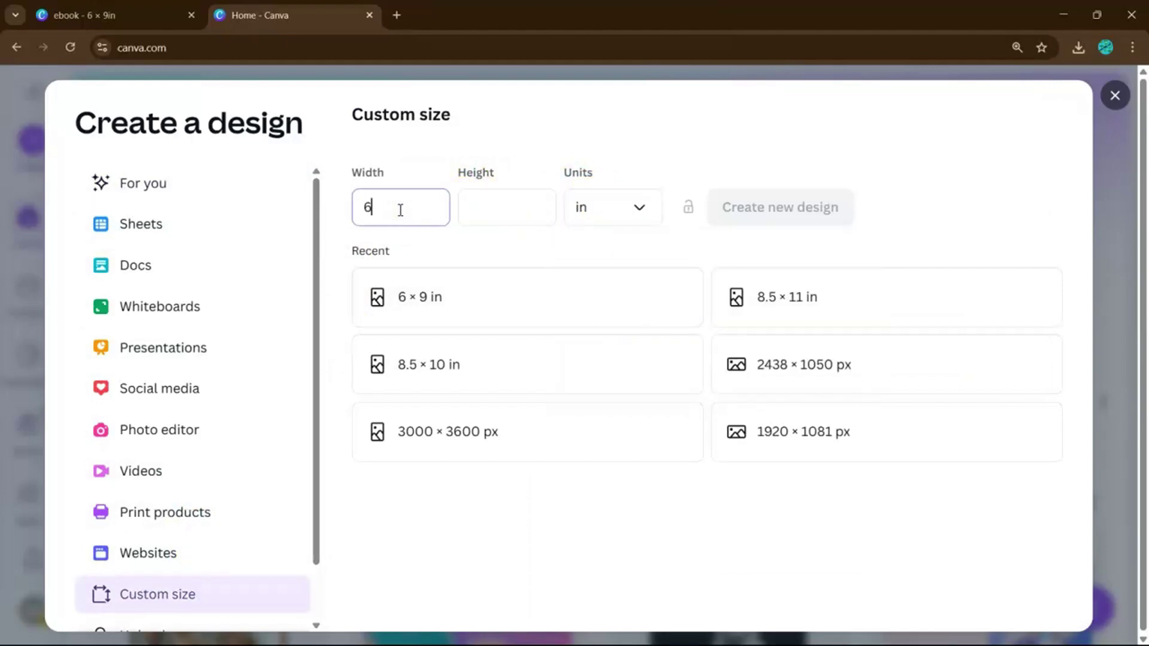
pyautogui.click(468, 211)
pyautogui.write('9')
pyautogui.click(715, 214)
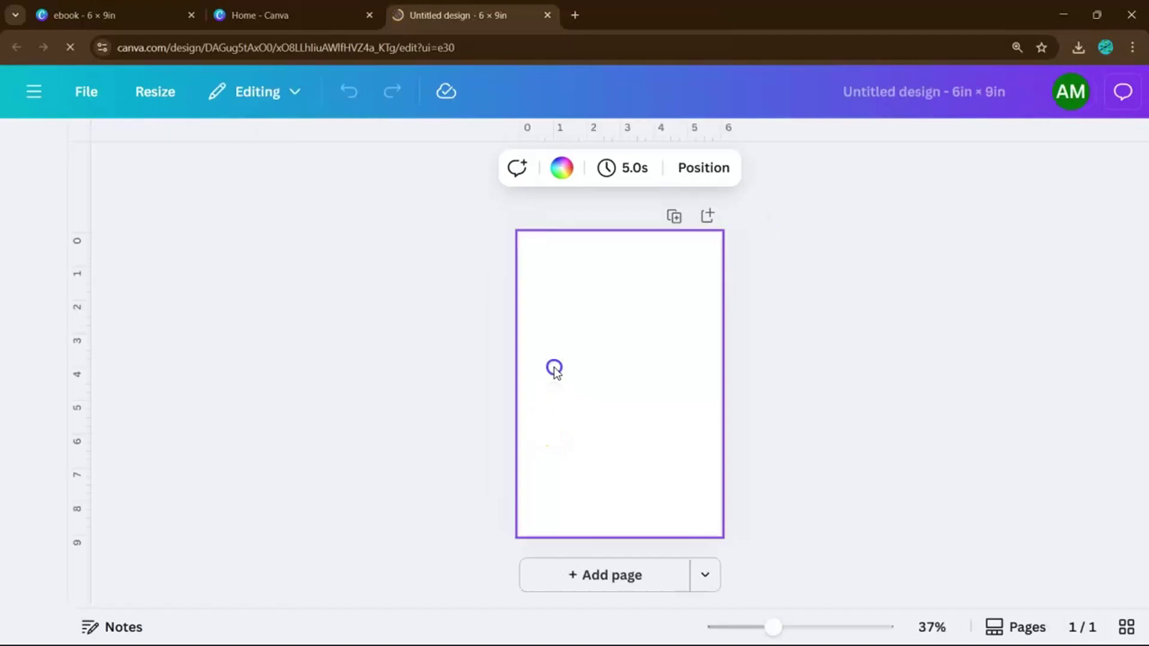
# - Search the Design templates for 'ebook cookbook' and browse the results
pyautogui.click(561, 333)
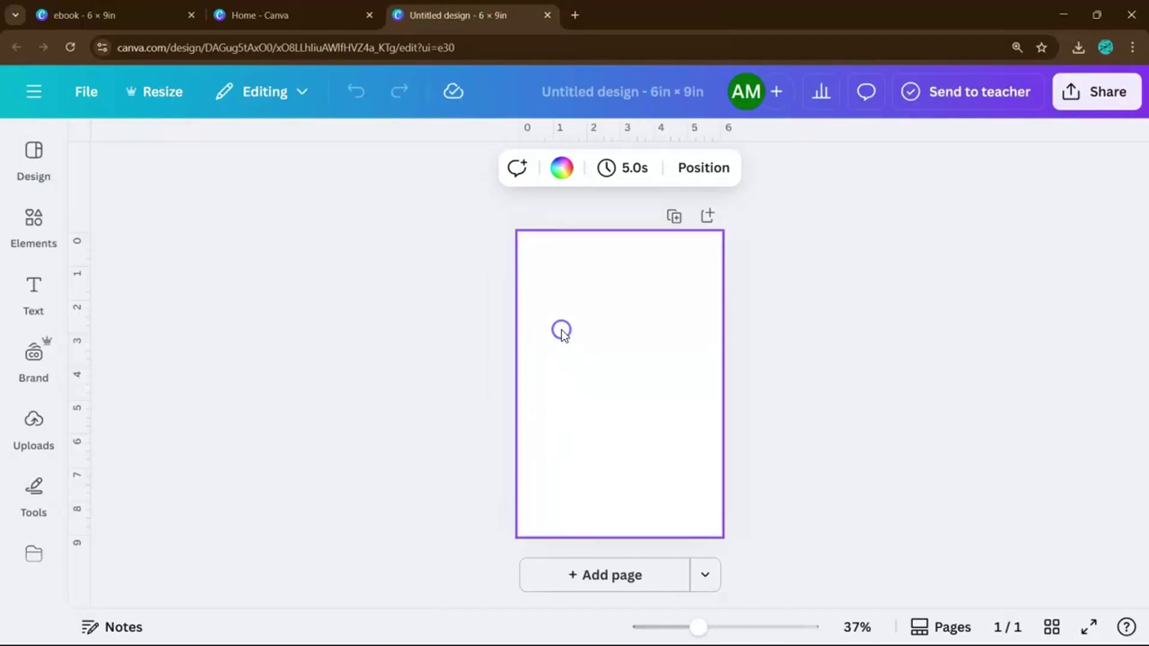
pyautogui.click(31, 160)
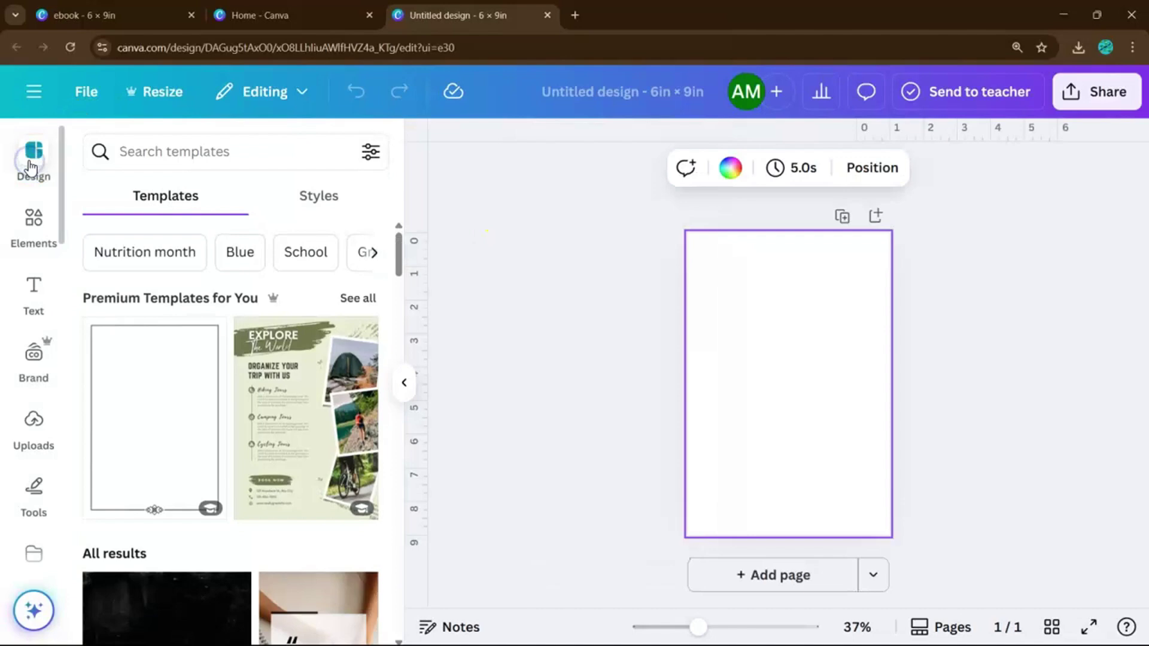
pyautogui.click(194, 144)
pyautogui.write('ebook')
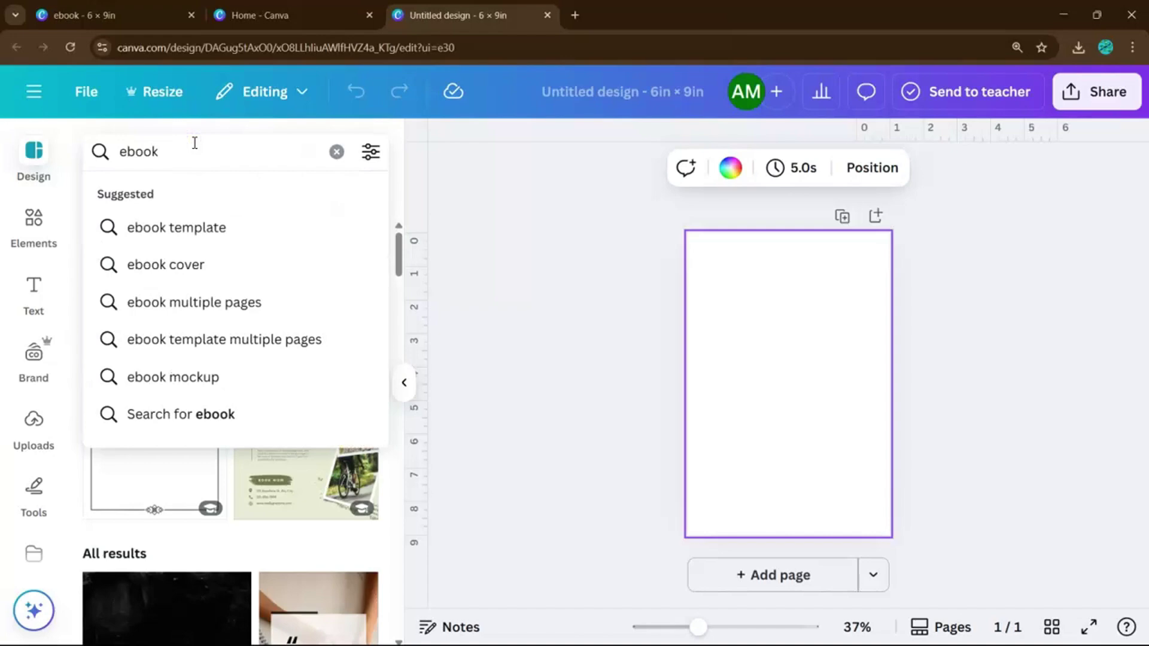
pyautogui.press('Return')
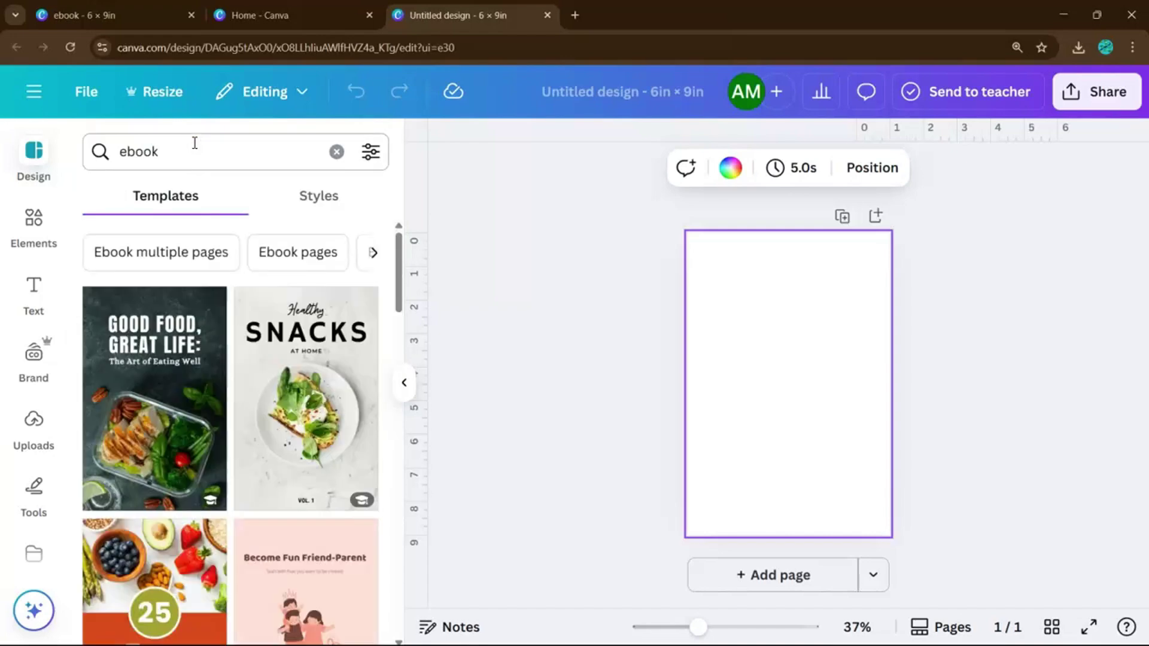
pyautogui.click(193, 143)
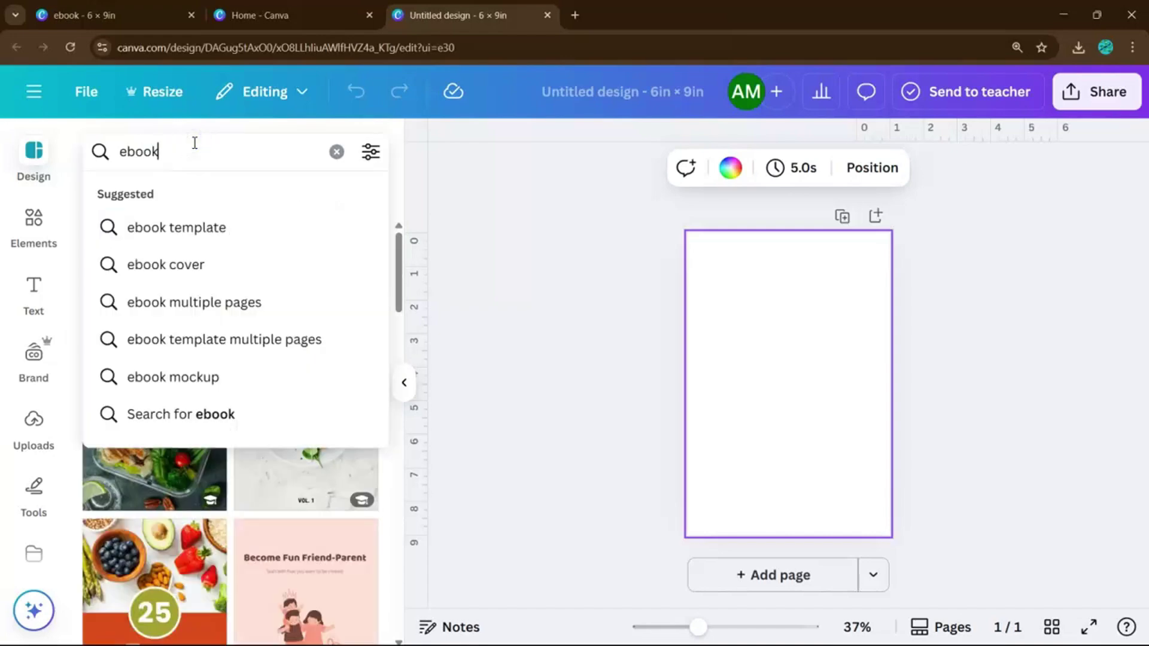
pyautogui.write('cookbook')
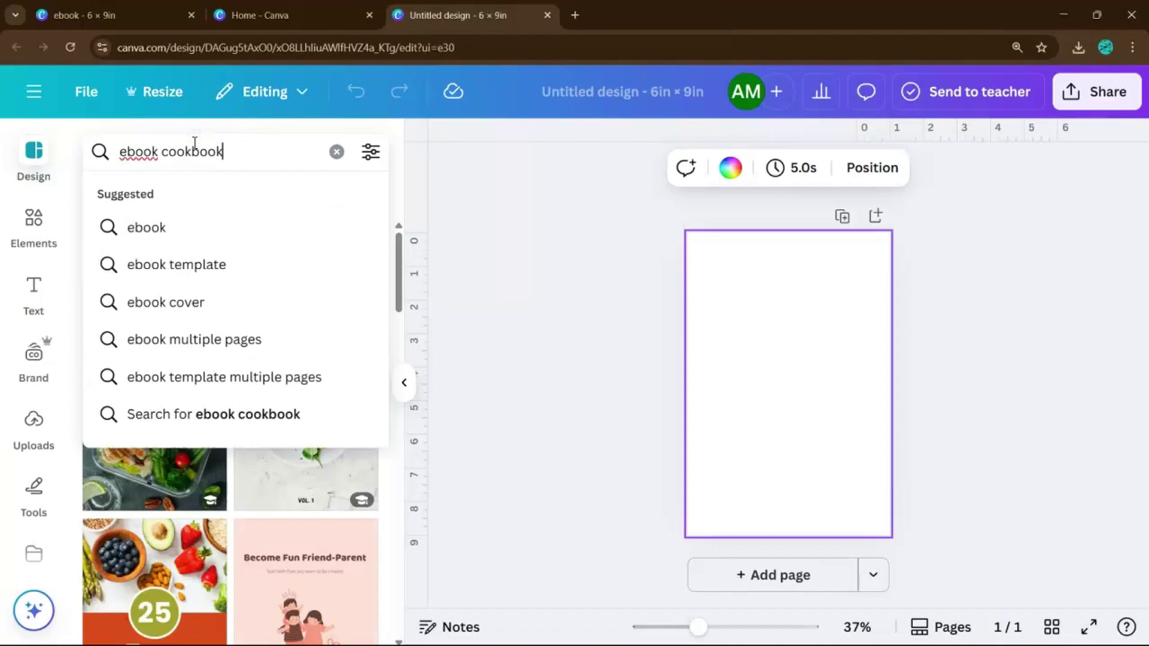
pyautogui.press('Return')
pyautogui.scroll(-7, 251, 437)
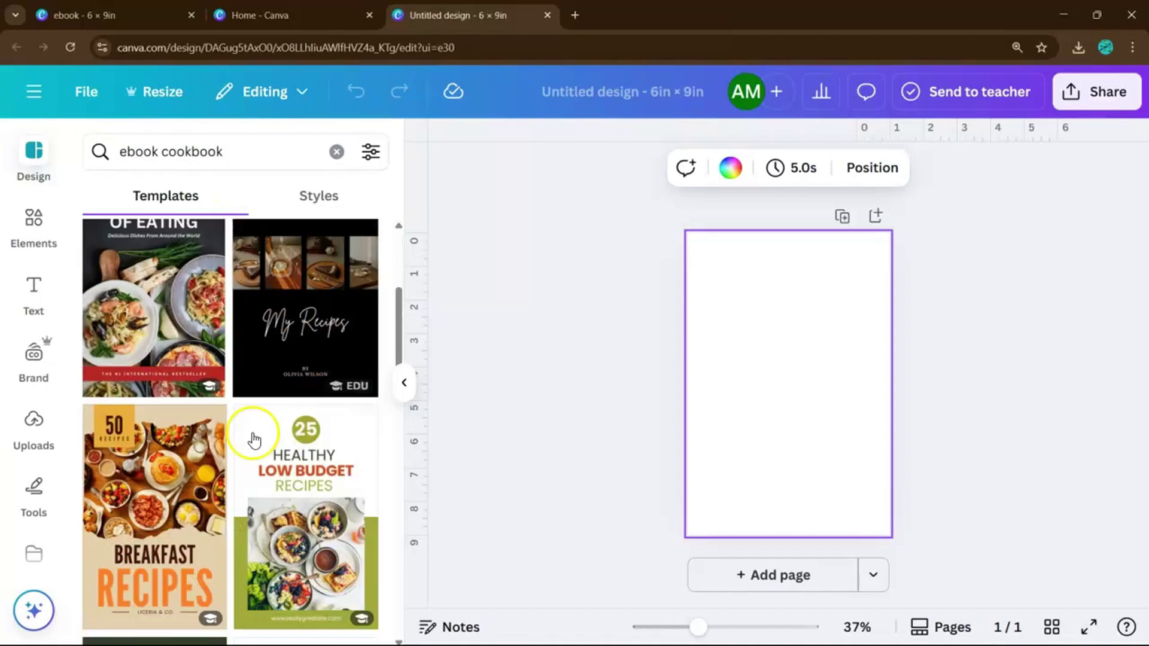
# - Apply the Breakfast Recipes cover template and recolour its RECIPES title dark teal
pyautogui.click(181, 398)
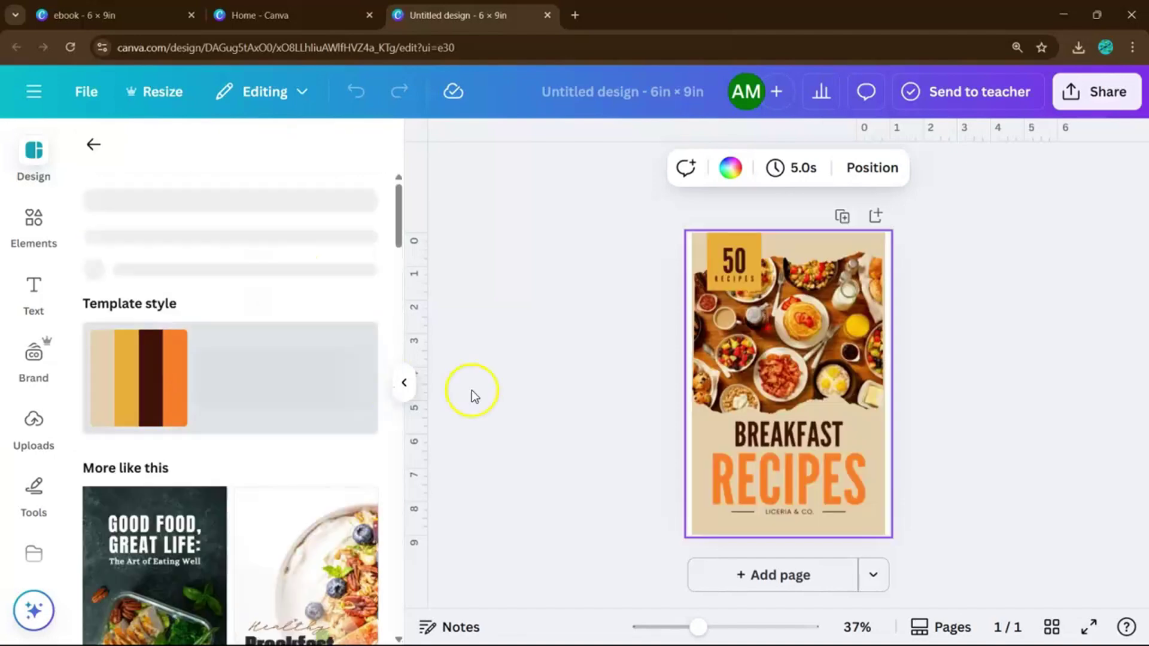
pyautogui.click(402, 384)
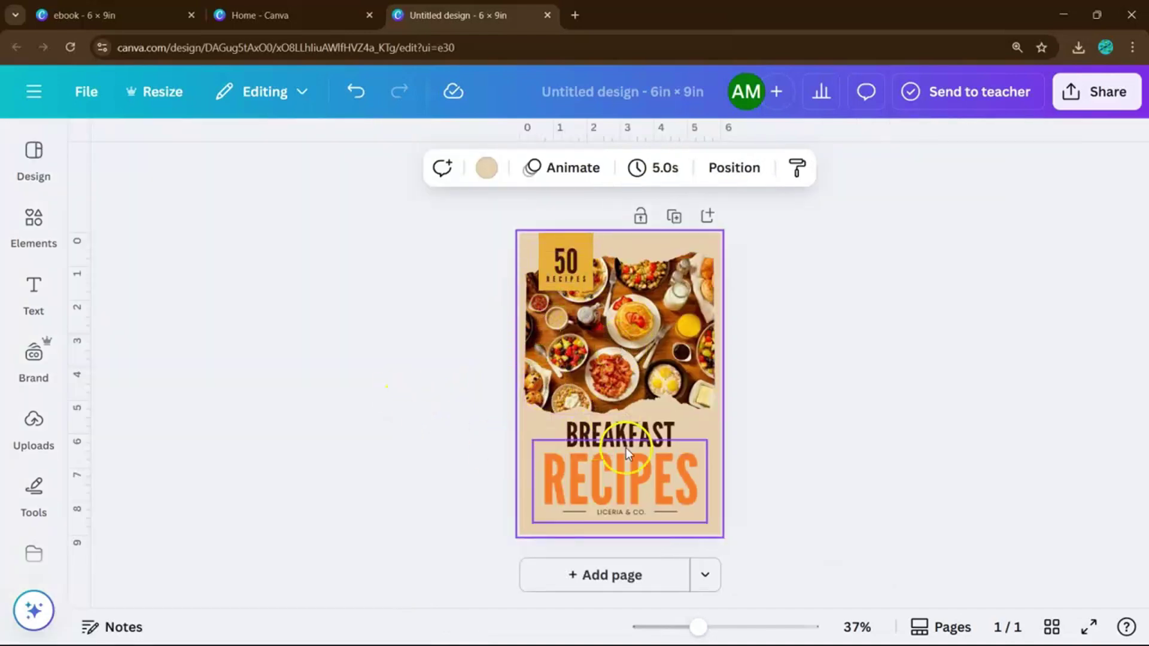
pyautogui.press('Tab')
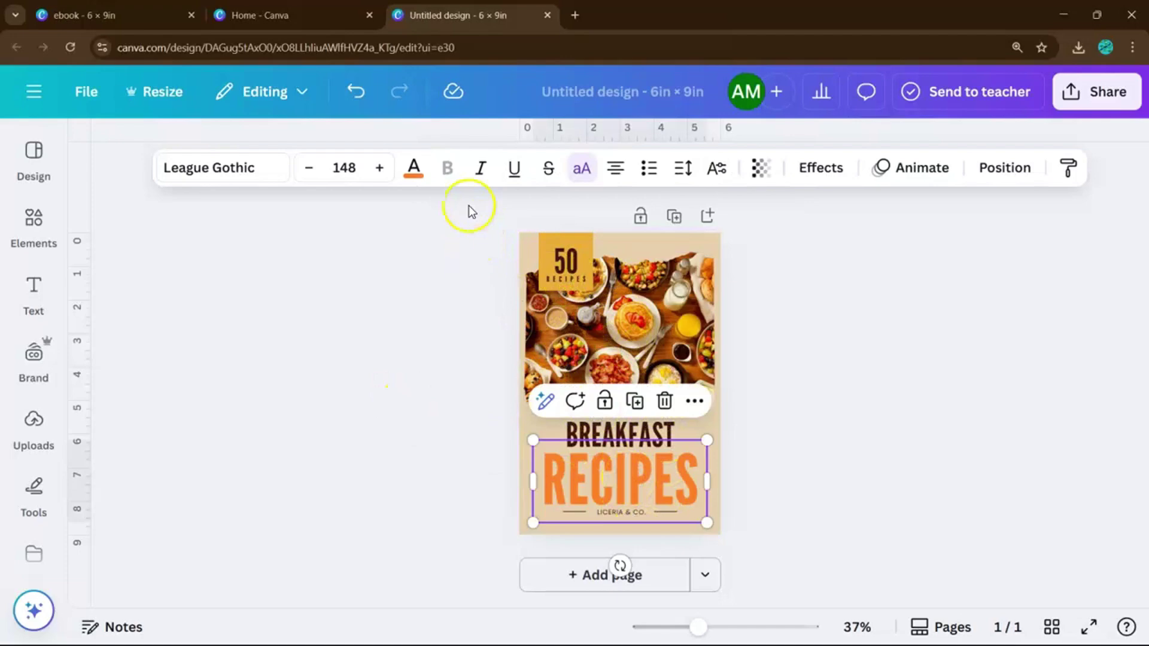
pyautogui.click(413, 170)
pyautogui.scroll(-3, 256, 436)
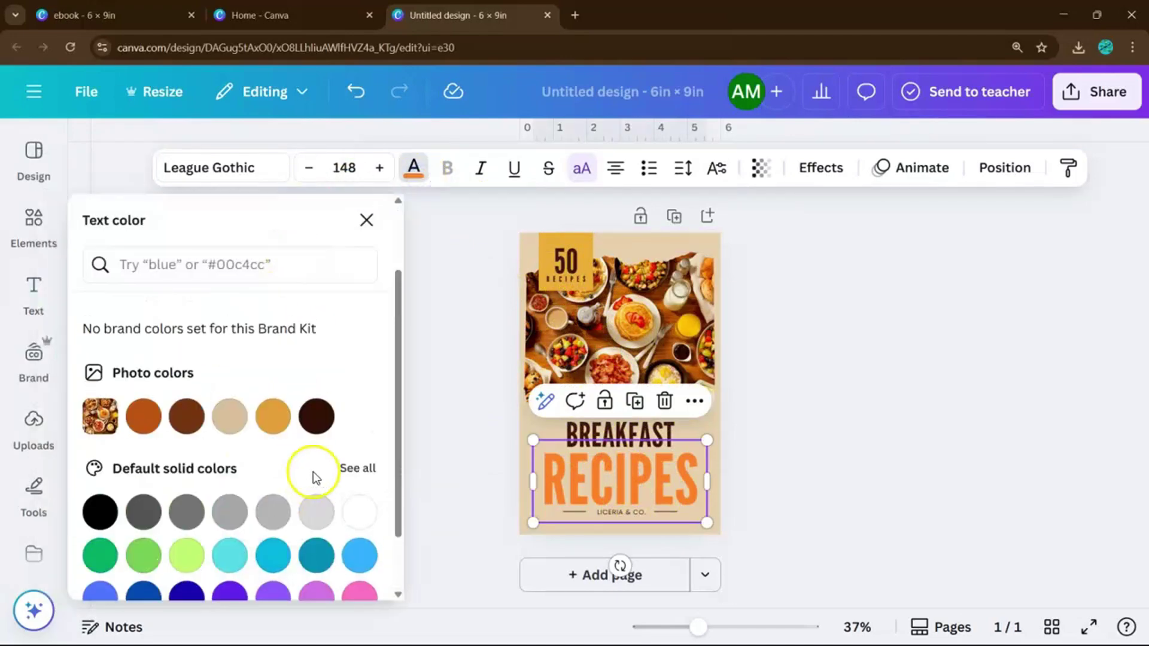
pyautogui.click(331, 550)
pyautogui.click(893, 458)
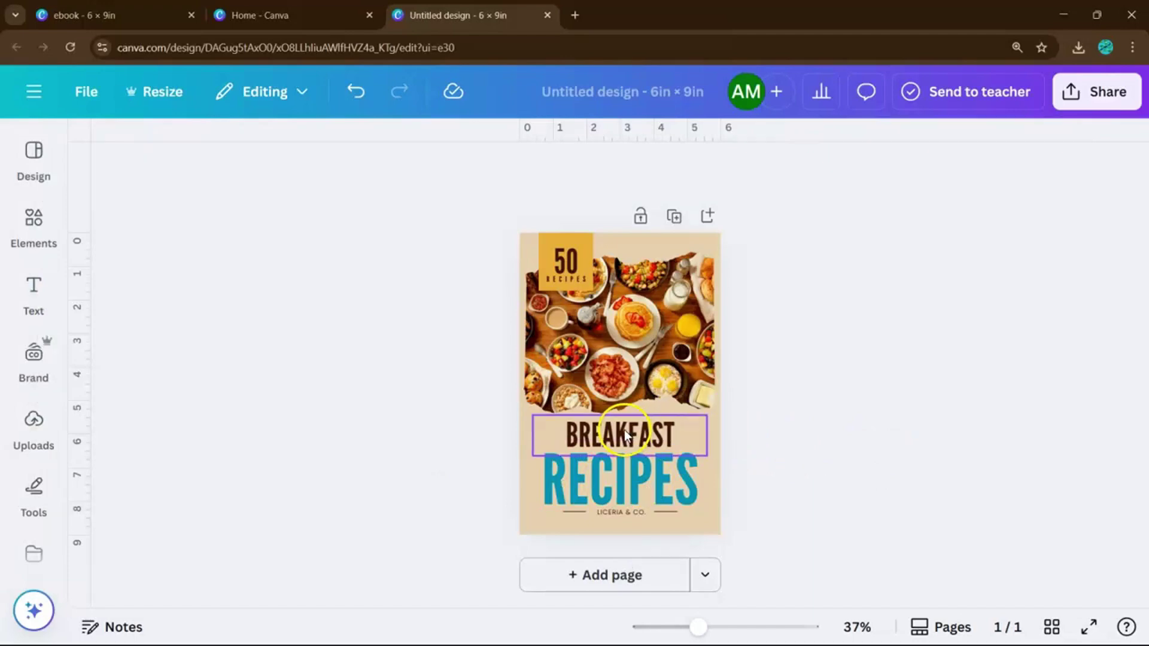
pyautogui.scroll(3, 429, 468)
pyautogui.scroll(-3, 557, 253)
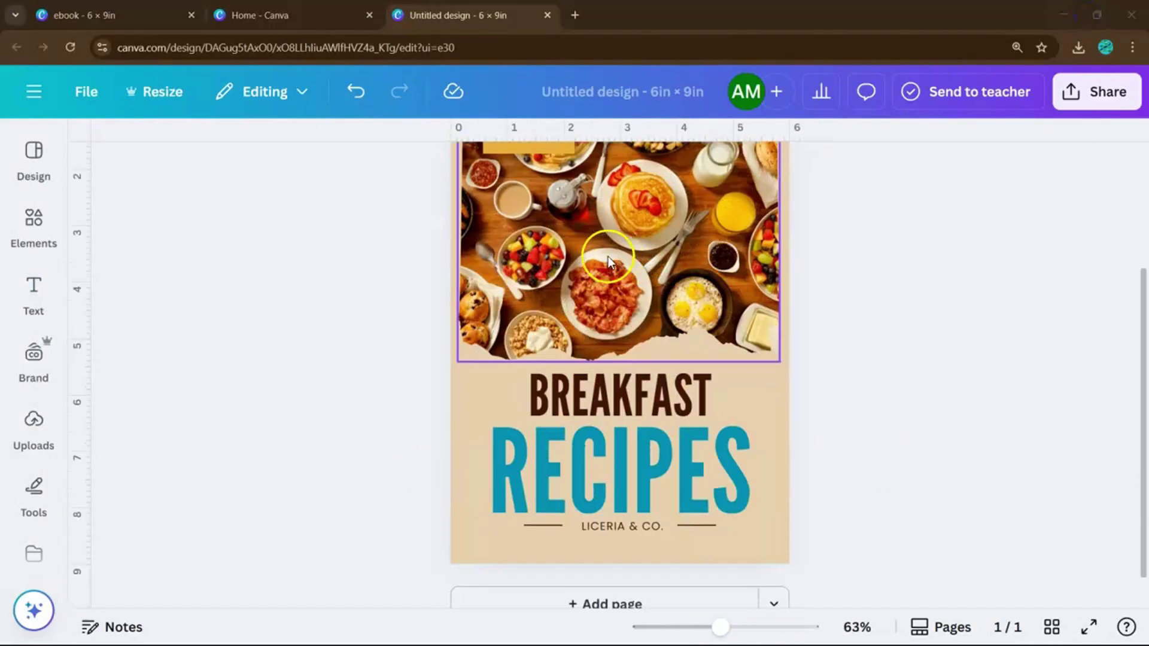
pyautogui.scroll(3, 556, 252)
# - Replace the cover photo with the uploaded oysters image
pyautogui.click(33, 422)
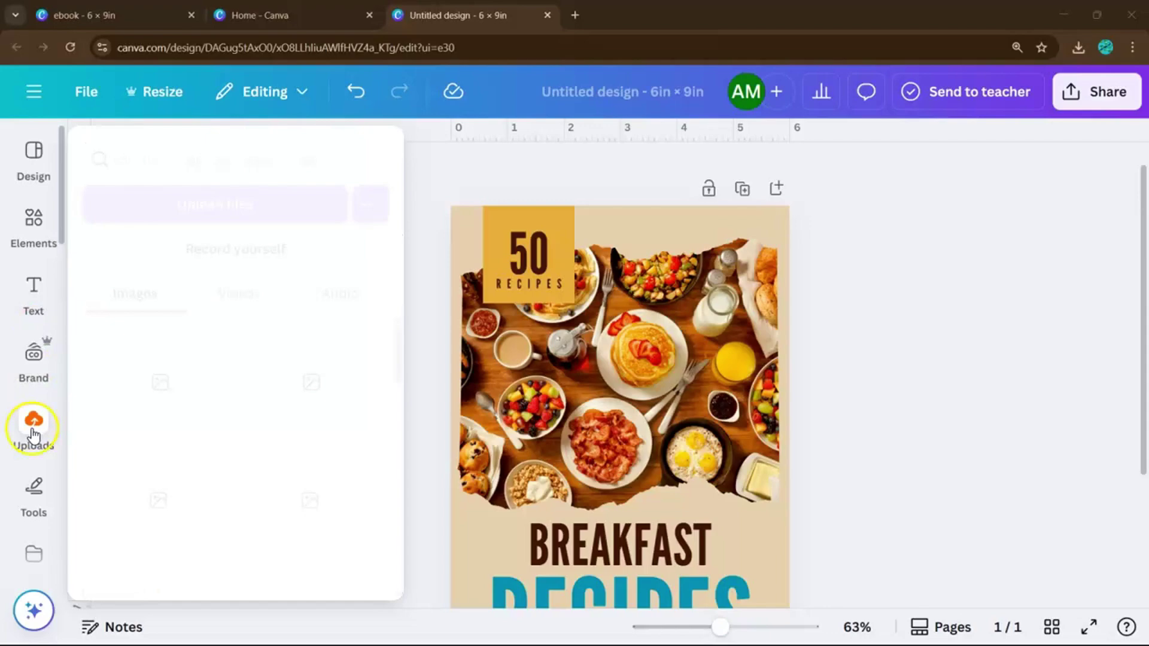
pyautogui.scroll(-1, 252, 455)
pyautogui.moveTo(305, 448); pyautogui.dragTo(658, 382)
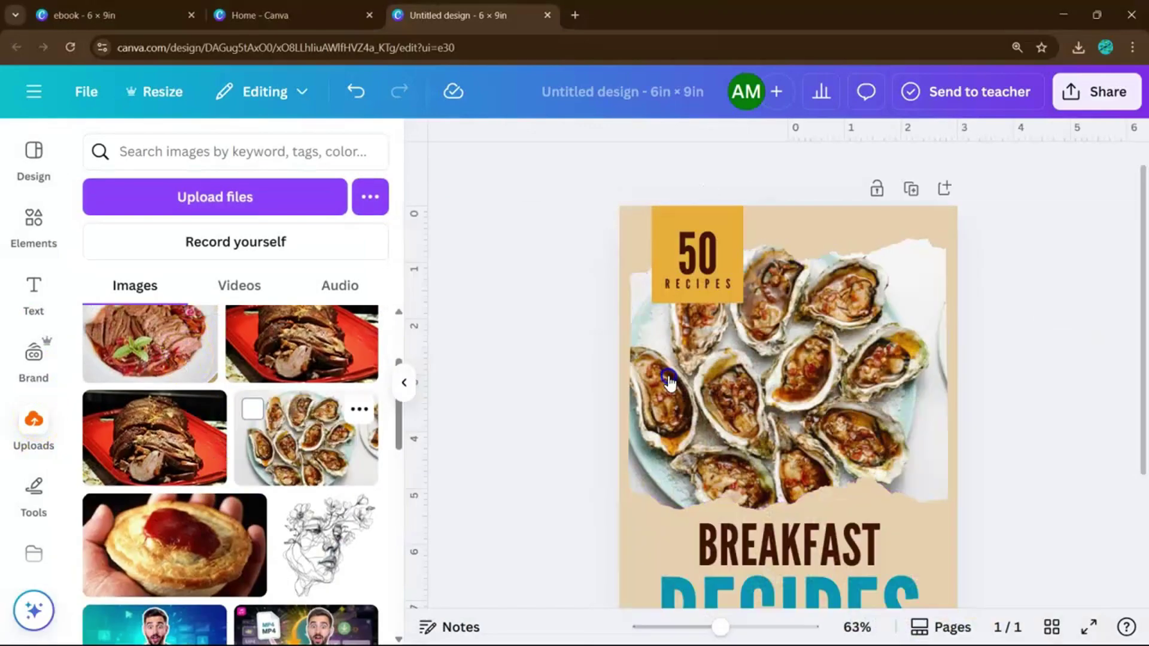
# - Retype the BREAKFAST title word as AUSTRALIAN and select the LICERIA & CO. byline
pyautogui.click(404, 382)
pyautogui.doubleClick(645, 394)
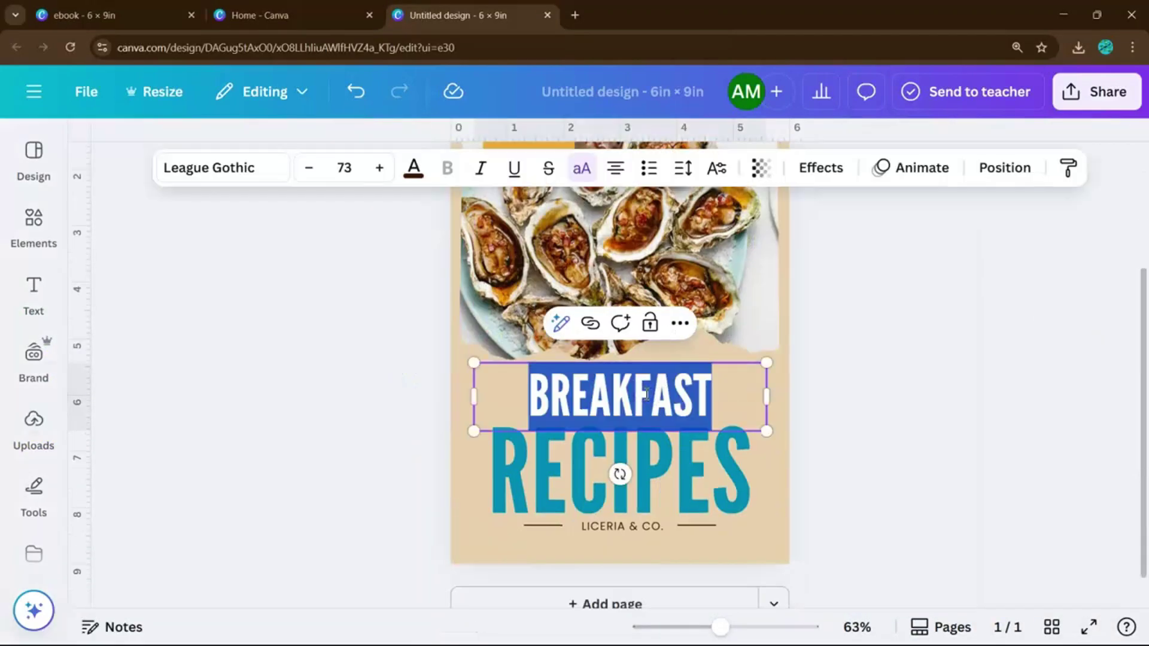
pyautogui.write('AUSTRALIAN')
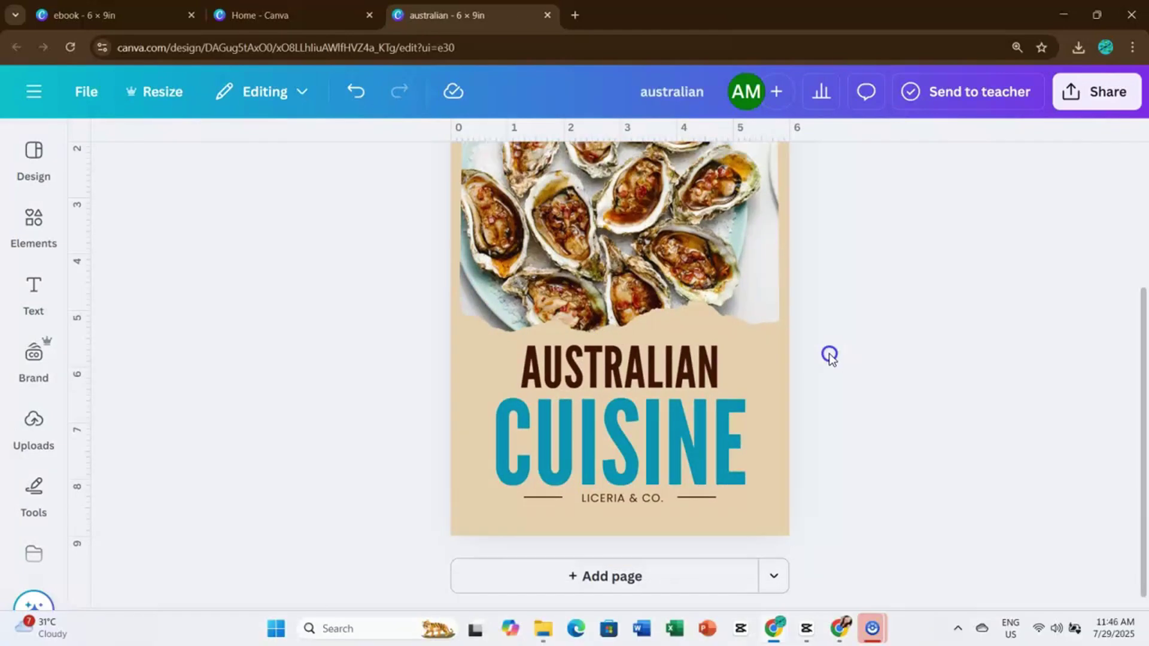
pyautogui.scroll(3, 829, 355)
pyautogui.scroll(-3, 828, 355)
pyautogui.doubleClick(619, 497)
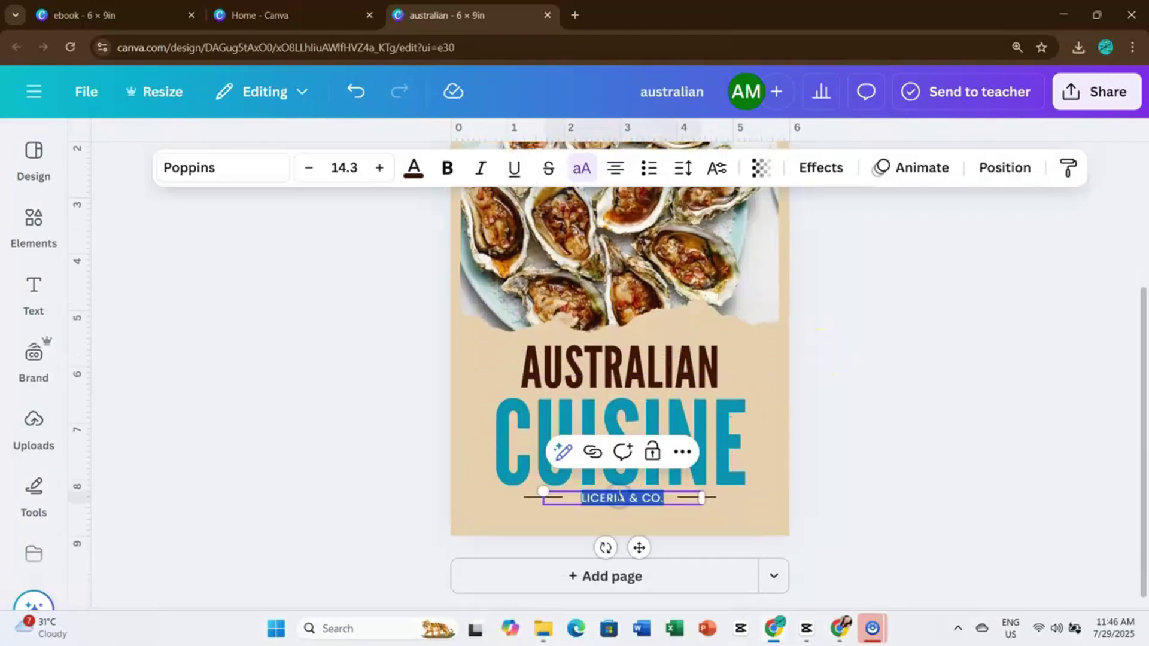
# - Change the byline to ECTUTORIALS and add a blank page after the cover
pyautogui.write('ECTUTORIALS')
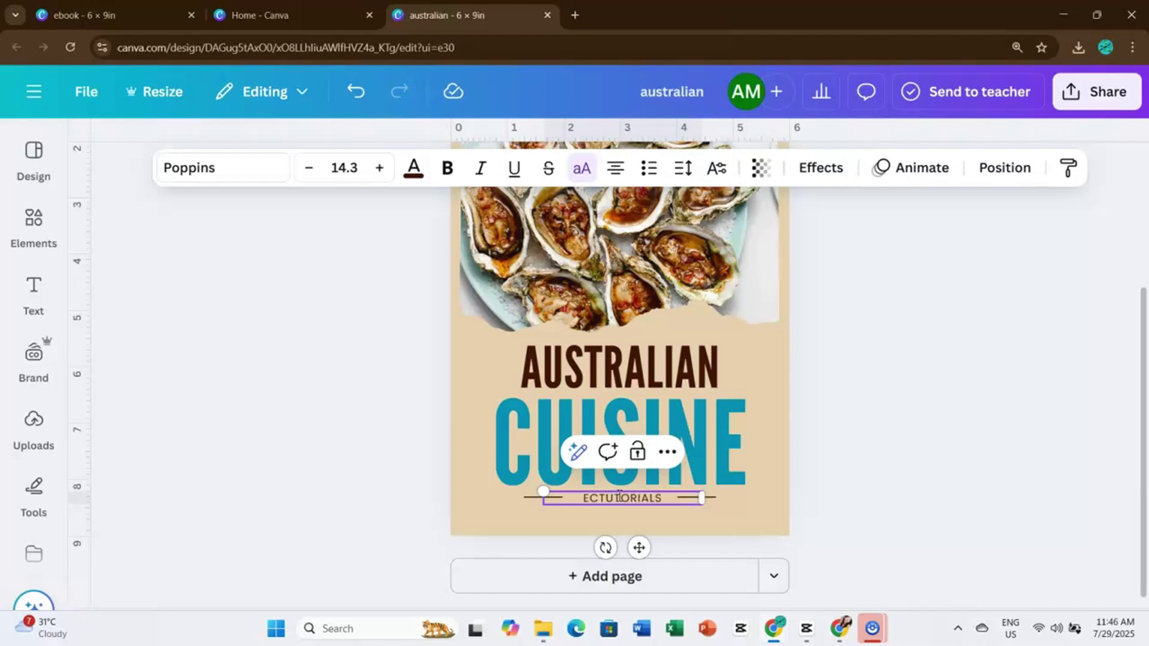
pyautogui.click(918, 242)
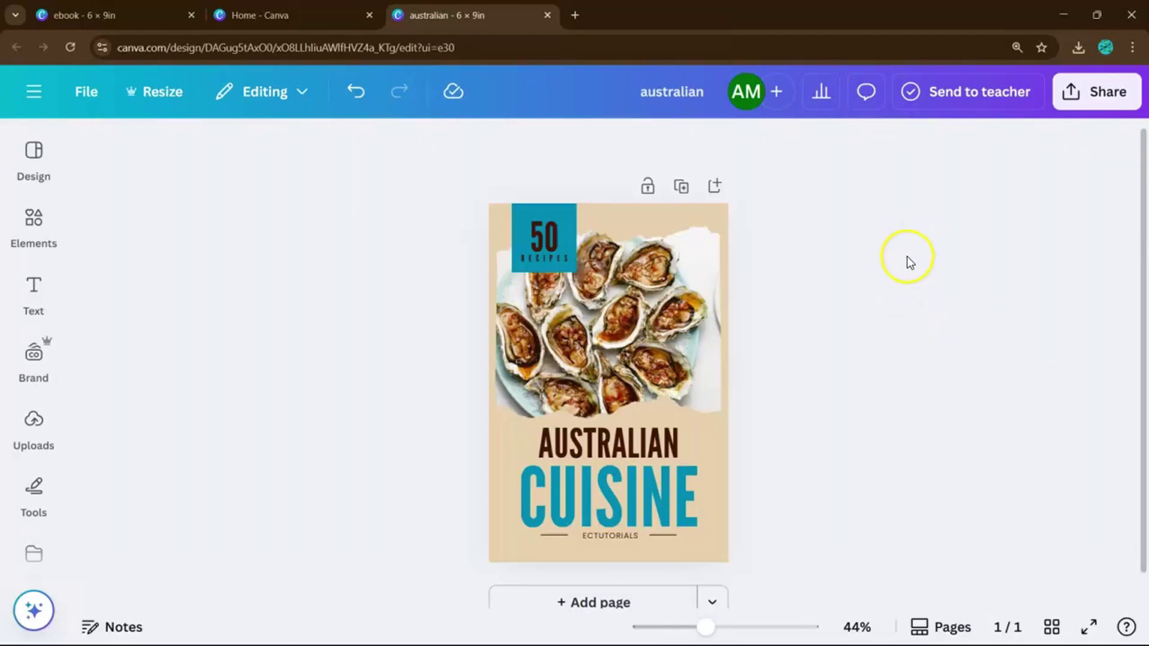
pyautogui.scroll(-1, 890, 268)
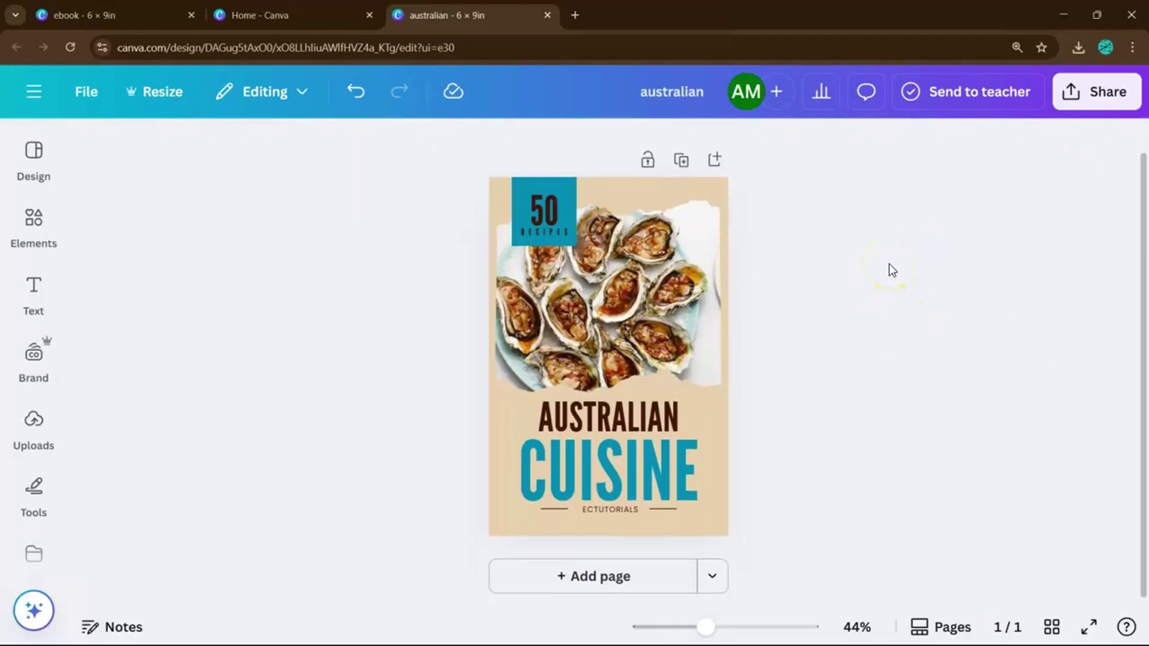
pyautogui.click(582, 576)
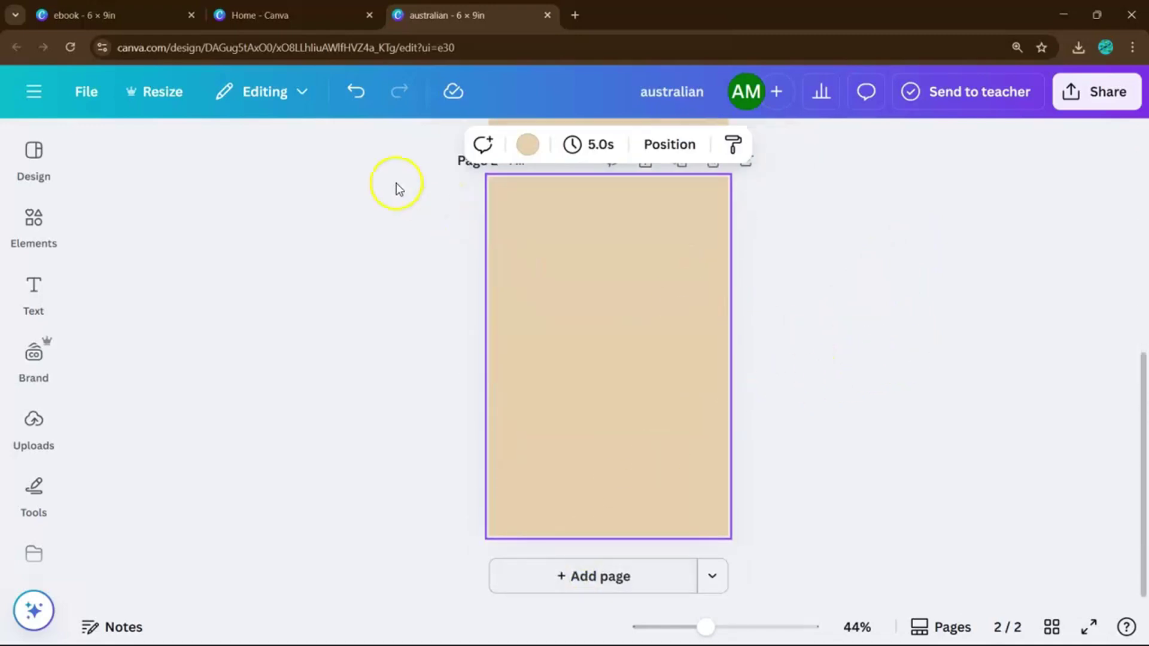
# - Turn on Show rulers and guides in the File settings
pyautogui.click(75, 93)
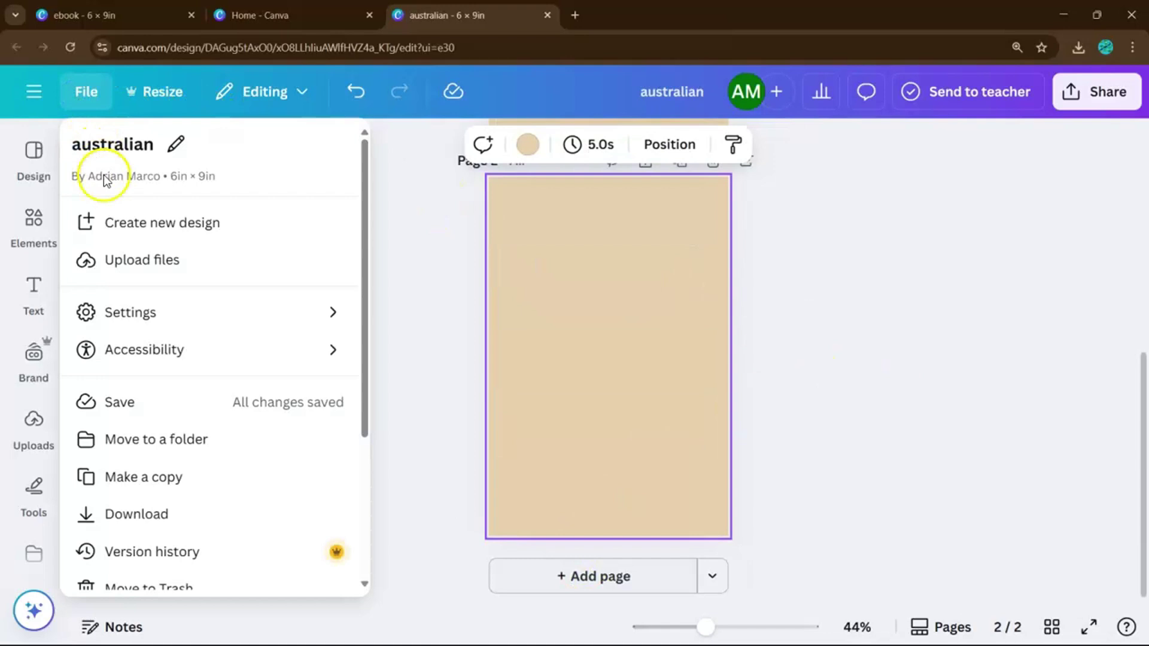
pyautogui.click(149, 309)
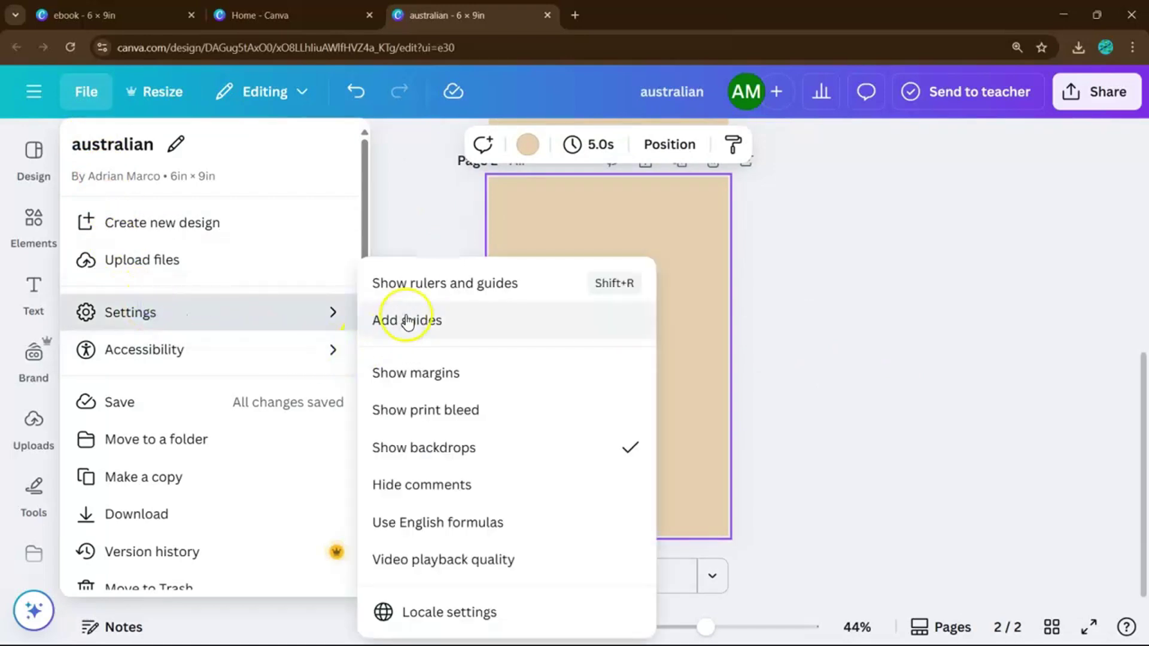
pyautogui.click(427, 288)
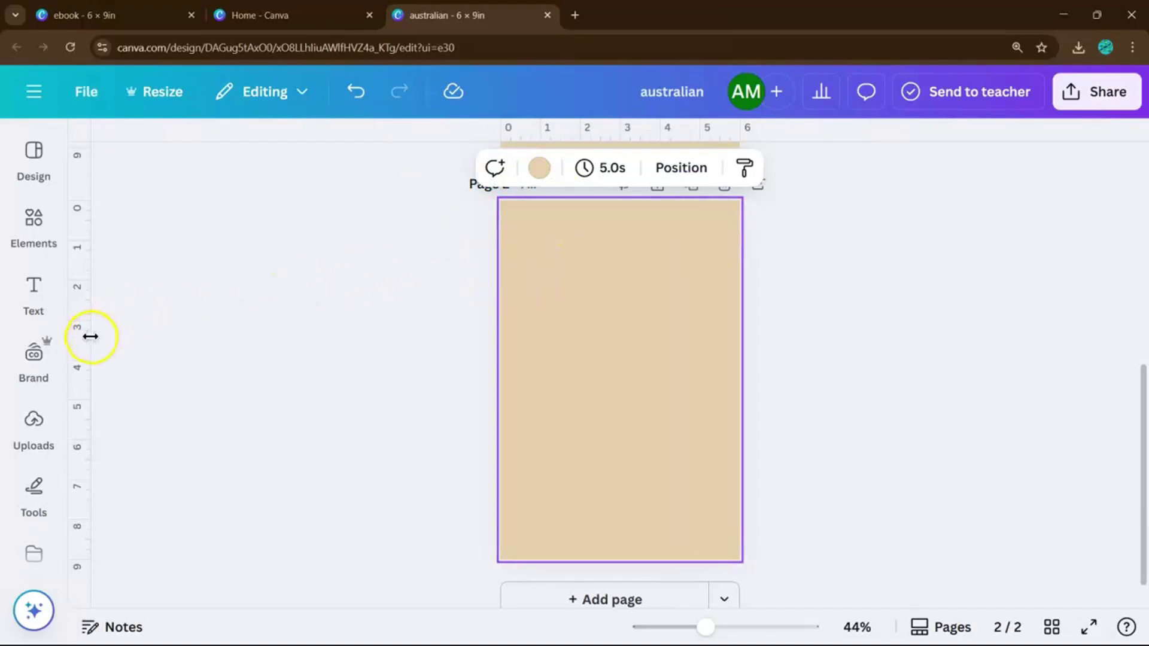
# - Drag page 2 guides to 0.600 in left and top, 5.400 in right, and near the bottom
pyautogui.moveTo(90, 336); pyautogui.dragTo(530, 400)
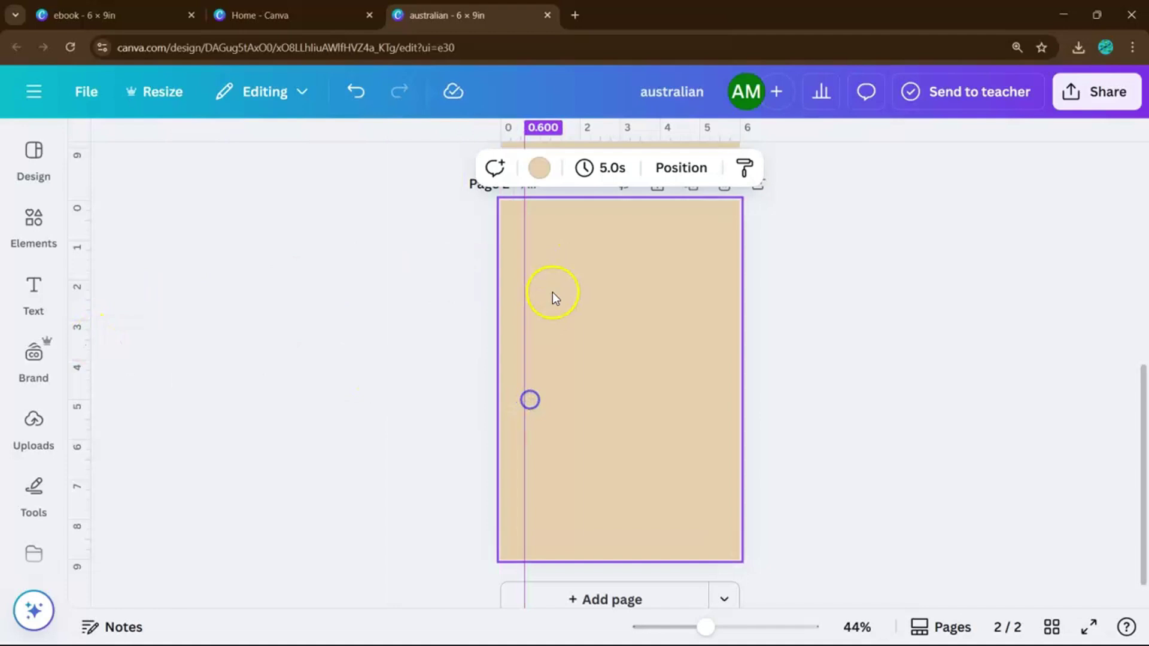
pyautogui.moveTo(628, 134); pyautogui.dragTo(639, 220)
pyautogui.moveTo(90, 298); pyautogui.dragTo(712, 389)
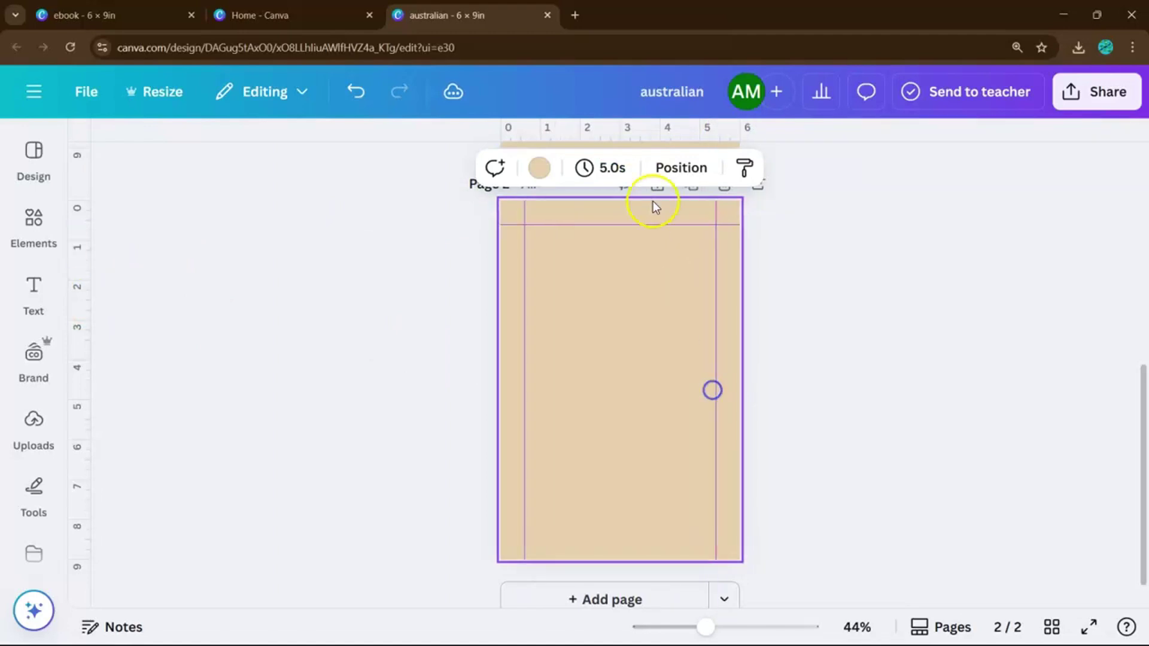
pyautogui.moveTo(656, 140); pyautogui.dragTo(674, 535)
pyautogui.click(853, 415)
pyautogui.scroll(5, 889, 329)
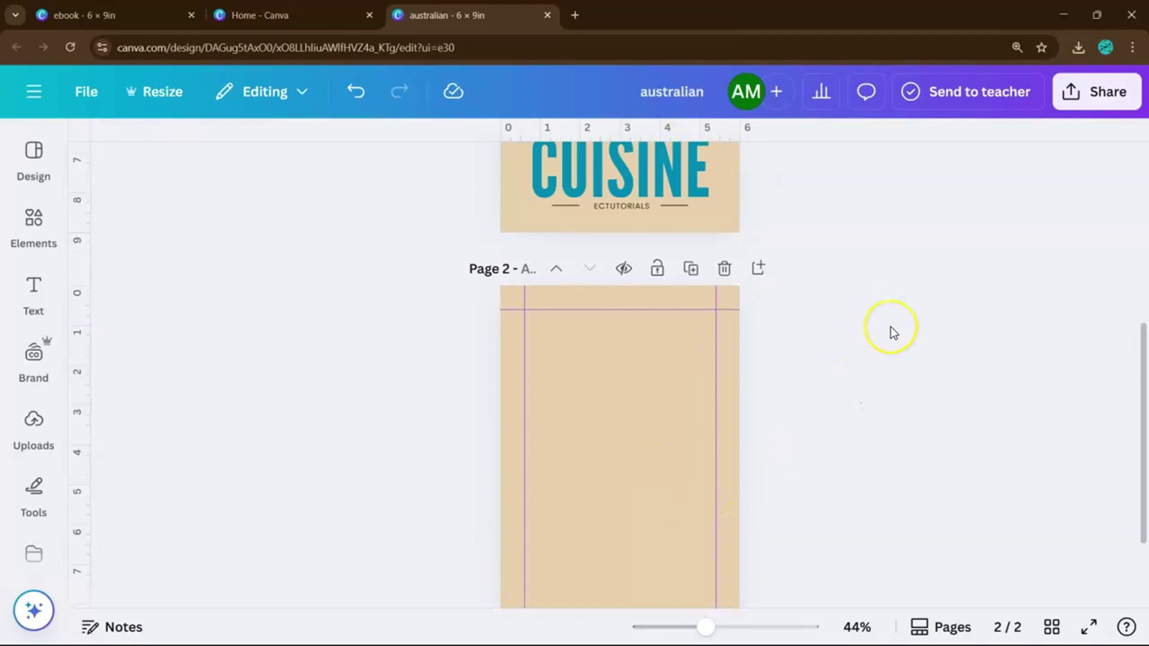
pyautogui.scroll(-5, 891, 330)
pyautogui.scroll(2, 892, 332)
pyautogui.scroll(-1, 869, 333)
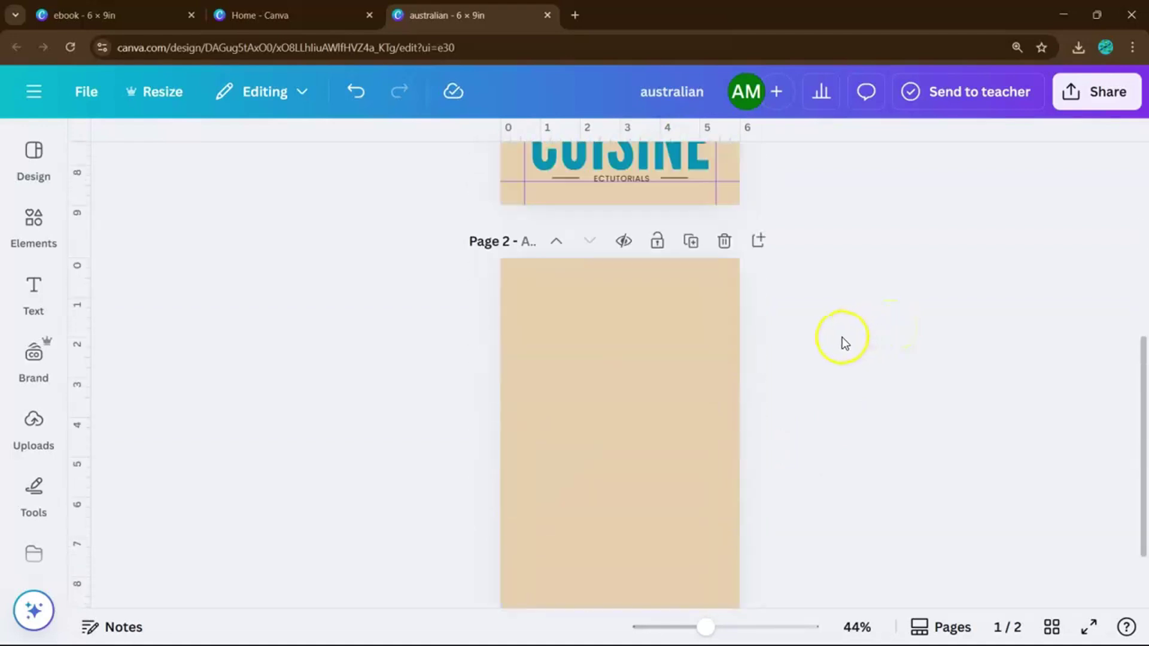
# - Switch page 2's beige background to white using the background colour swatch
pyautogui.click(730, 346)
pyautogui.scroll(2, 606, 259)
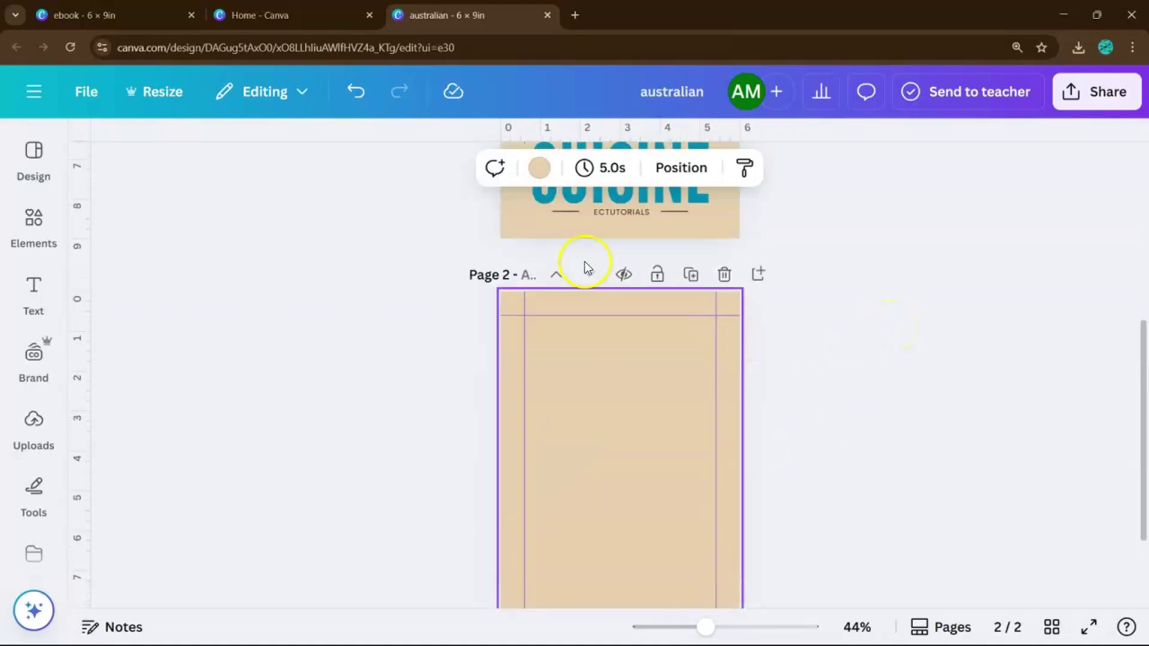
pyautogui.click(539, 169)
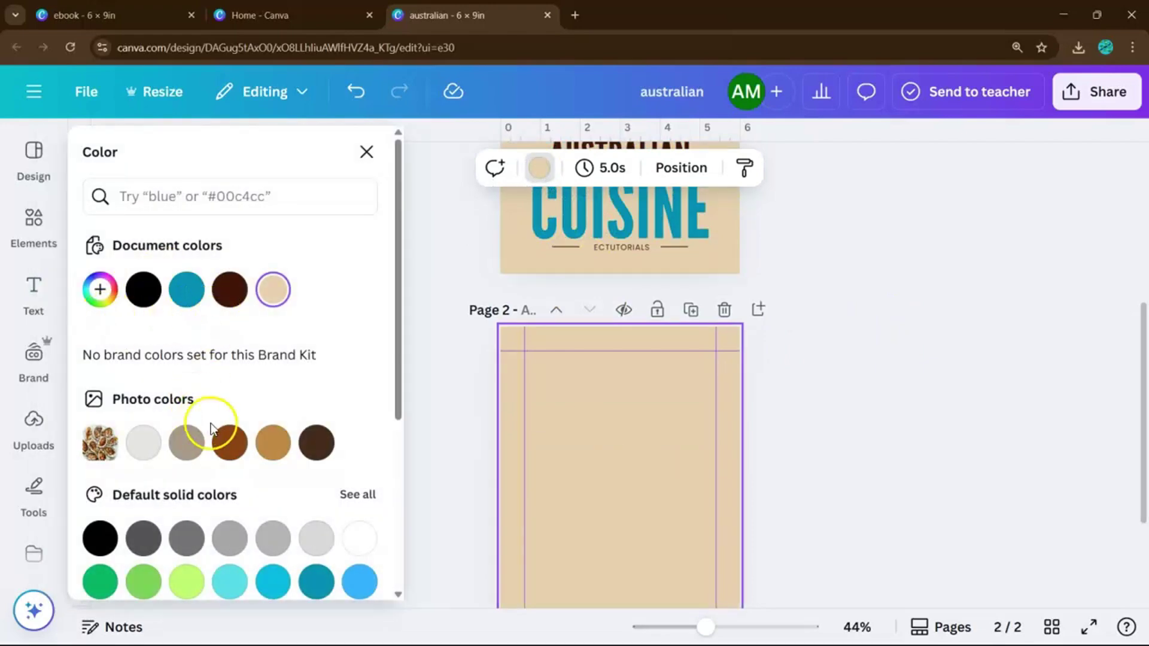
pyautogui.click(359, 537)
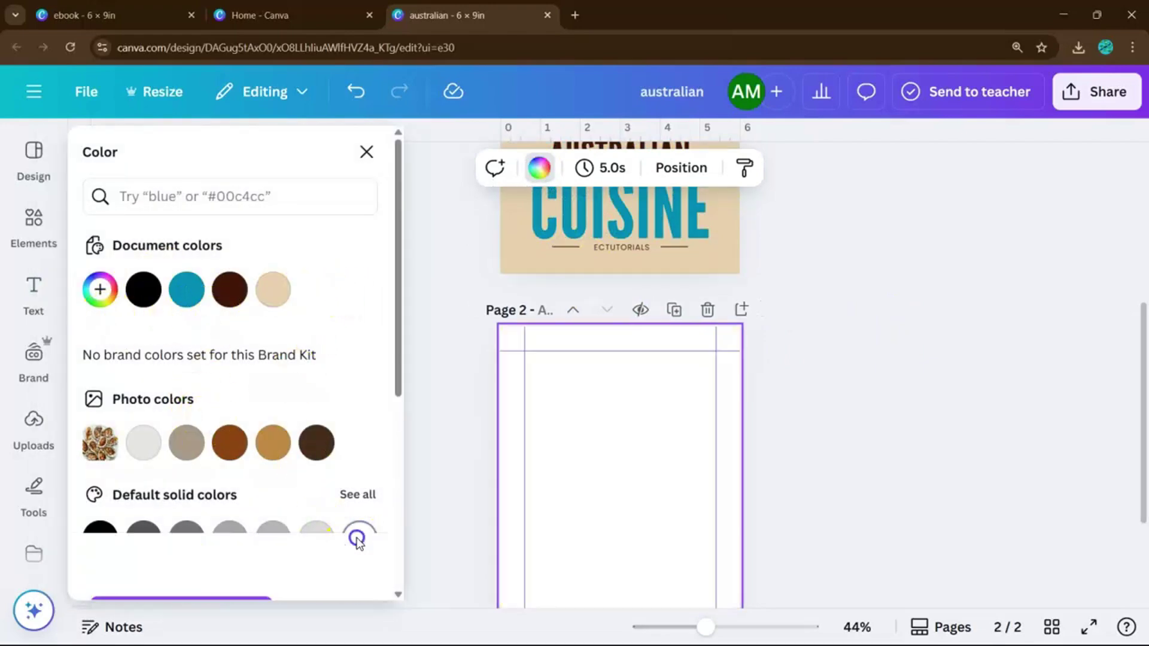
pyautogui.click(785, 463)
pyautogui.scroll(-3, 788, 454)
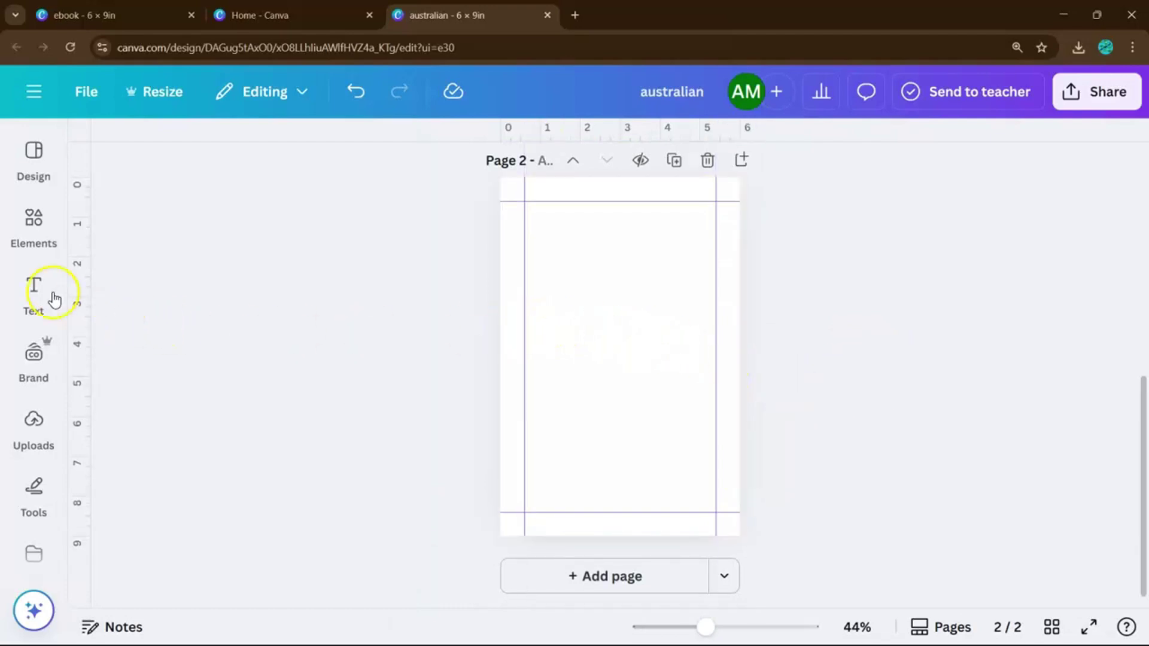
# - Add a heading near the top of page 2 with a body text box below it
pyautogui.click(33, 287)
pyautogui.click(149, 332)
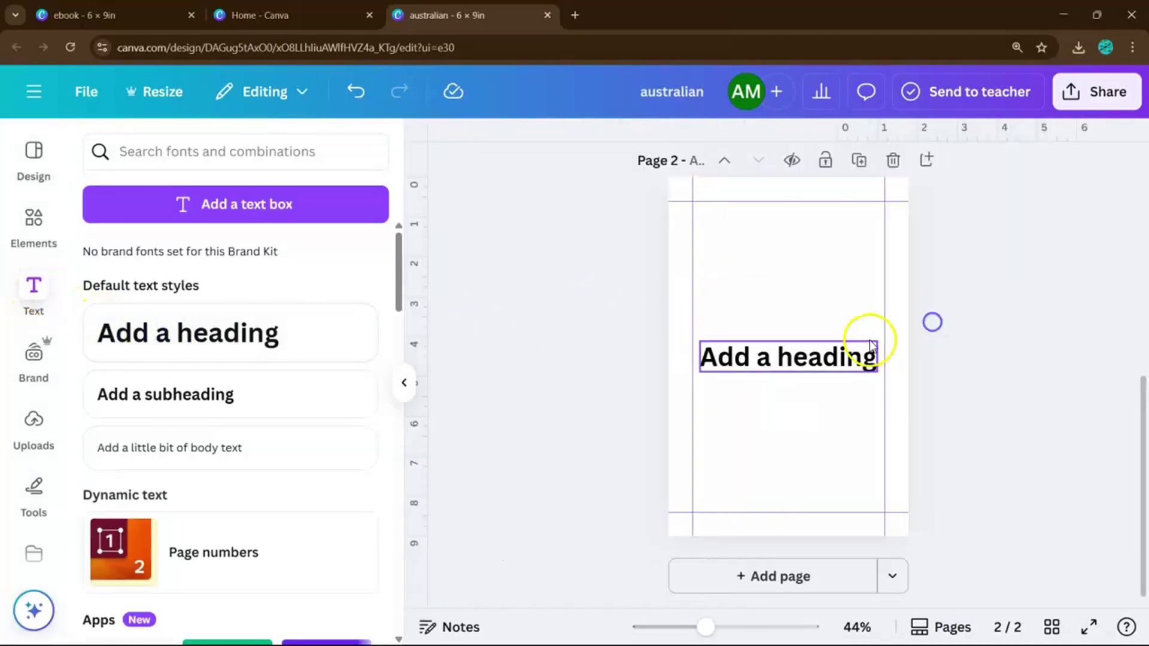
pyautogui.moveTo(866, 335); pyautogui.dragTo(869, 243)
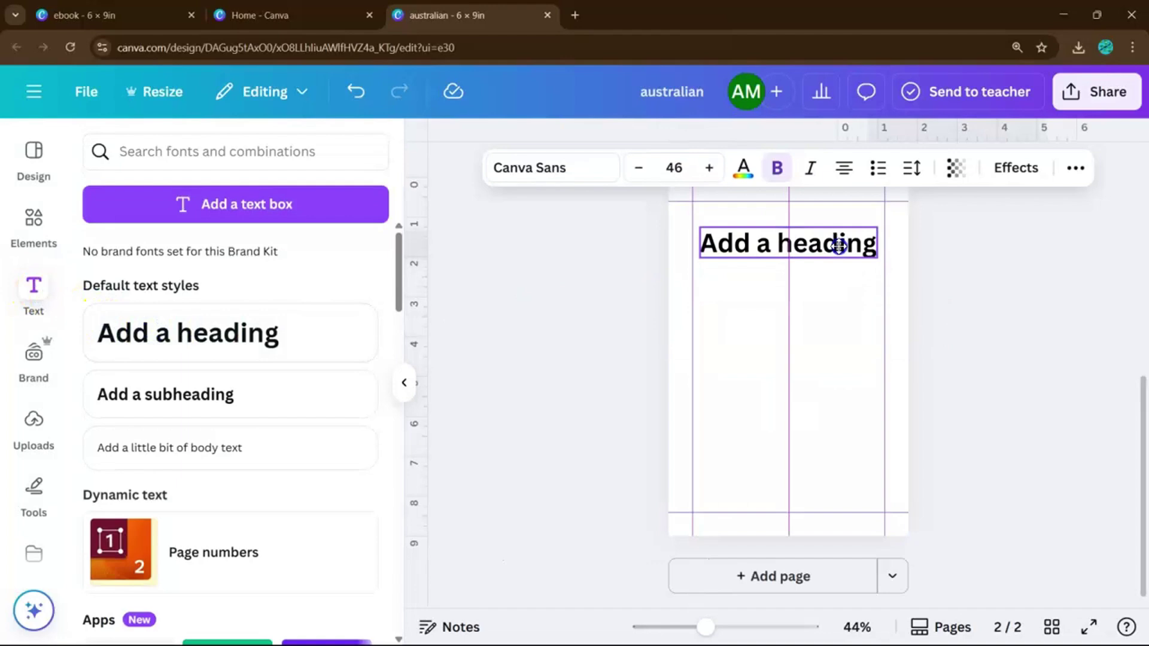
pyautogui.click(279, 447)
pyautogui.click(831, 297)
pyautogui.click(819, 266)
pyautogui.moveTo(818, 269); pyautogui.dragTo(802, 282)
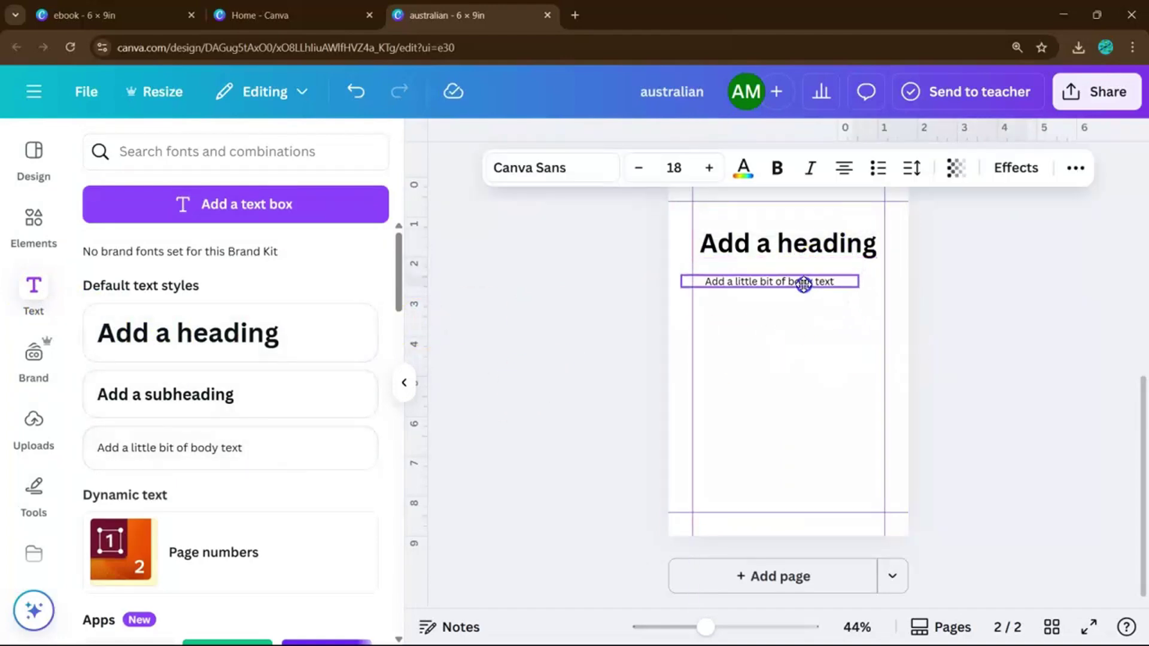
# - Add several more body text lines under the heading, then a blank third page
pyautogui.click(240, 448)
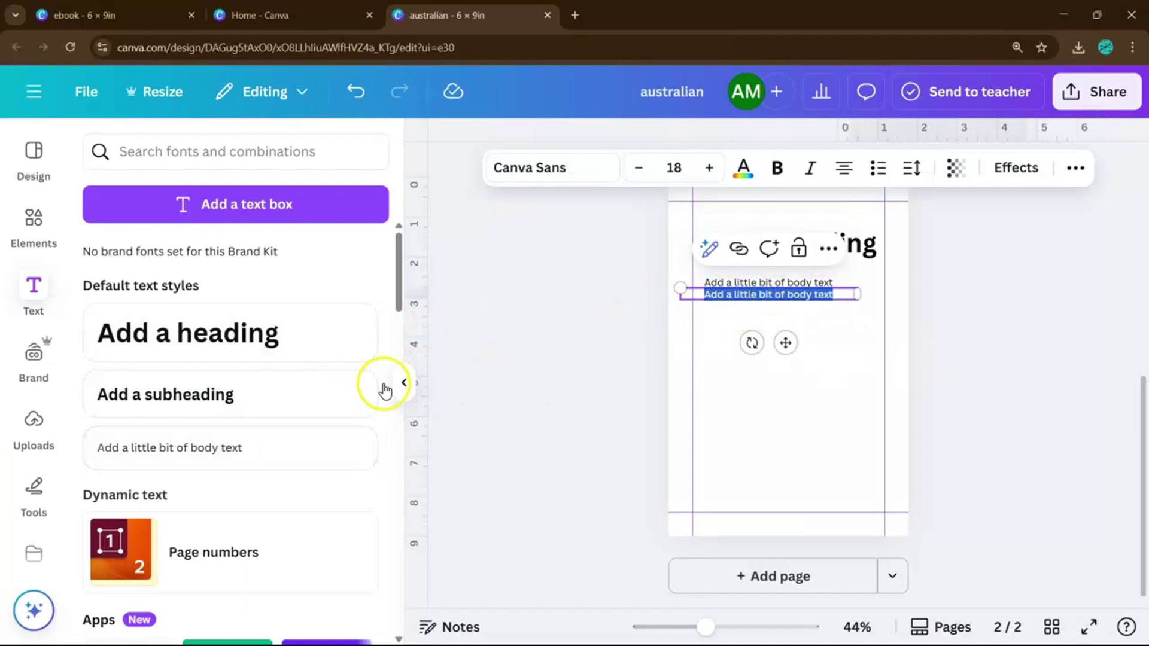
pyautogui.click(264, 440)
pyautogui.click(267, 448)
pyautogui.click(267, 447)
pyautogui.click(267, 447)
pyautogui.click(267, 448)
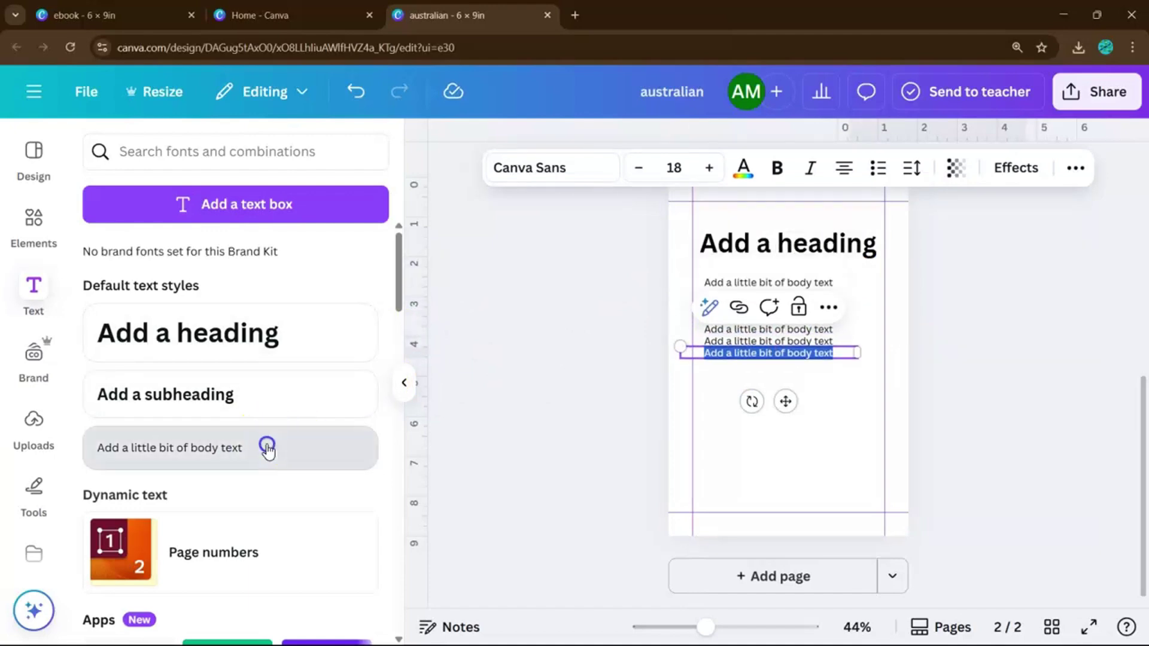
pyautogui.click(267, 448)
pyautogui.click(267, 448)
pyautogui.click(267, 447)
pyautogui.scroll(5, 990, 371)
pyautogui.scroll(-5, 969, 377)
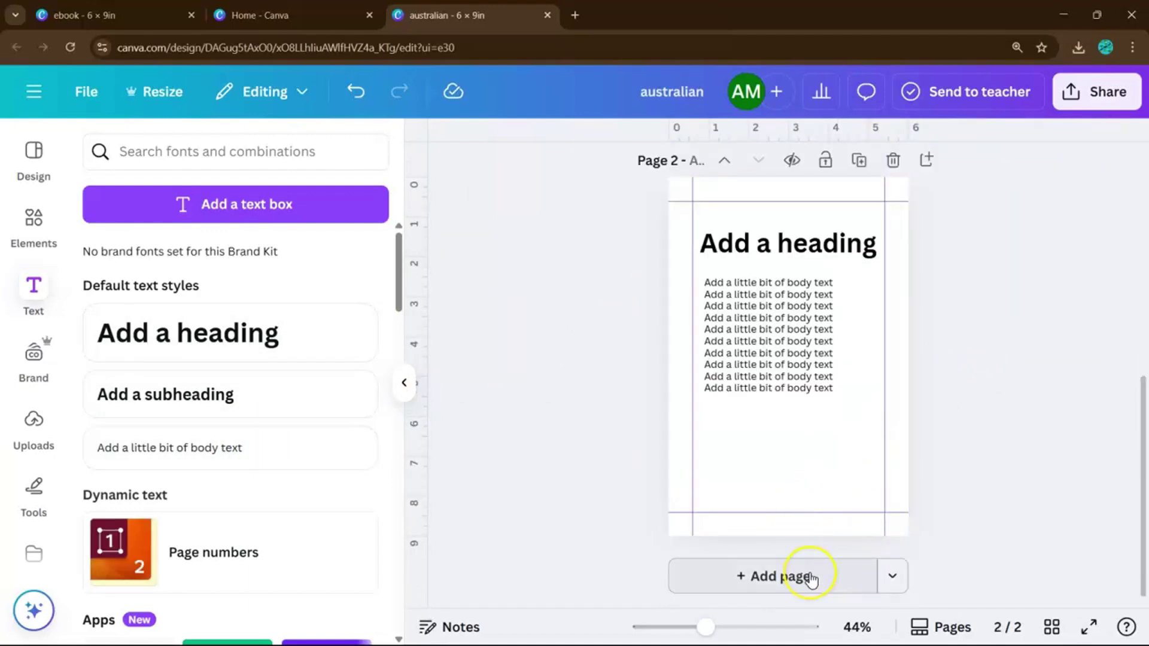
pyautogui.click(810, 578)
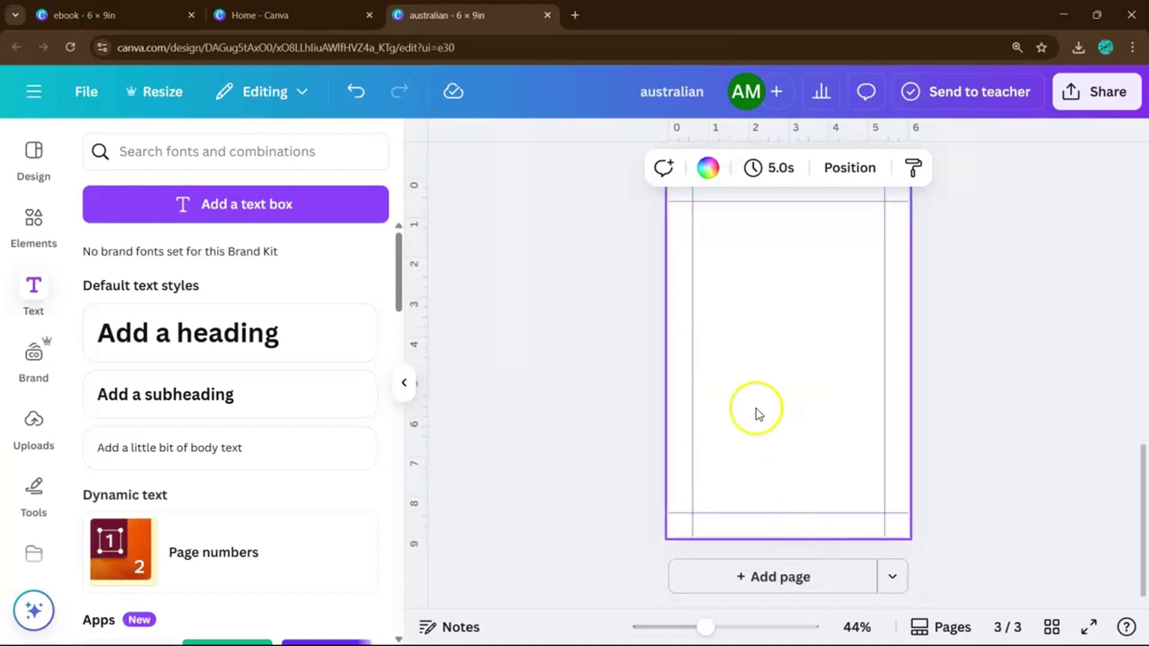
pyautogui.click(405, 383)
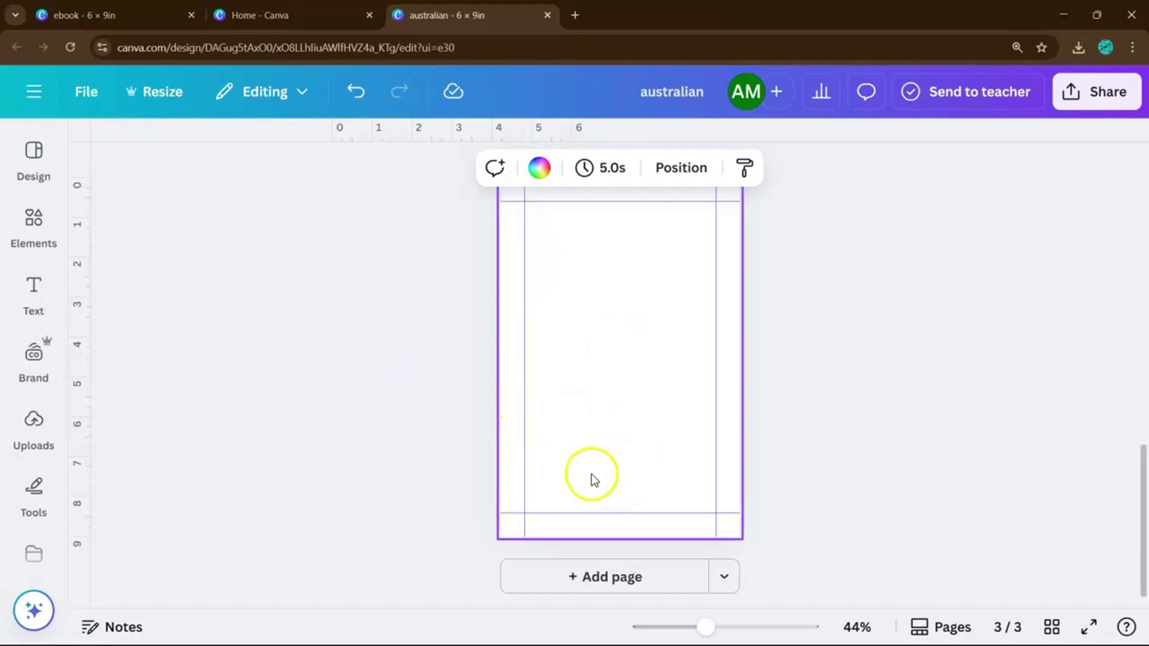
pyautogui.click(114, 15)
pyautogui.scroll(-5, 782, 400)
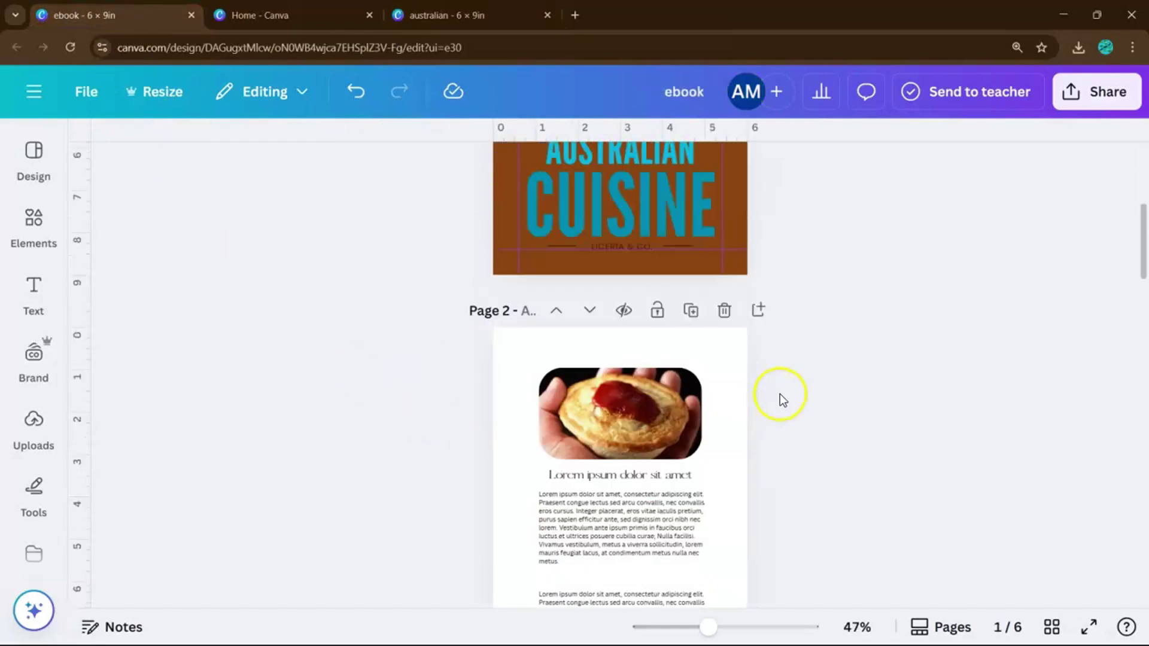
pyautogui.scroll(-3, 782, 400)
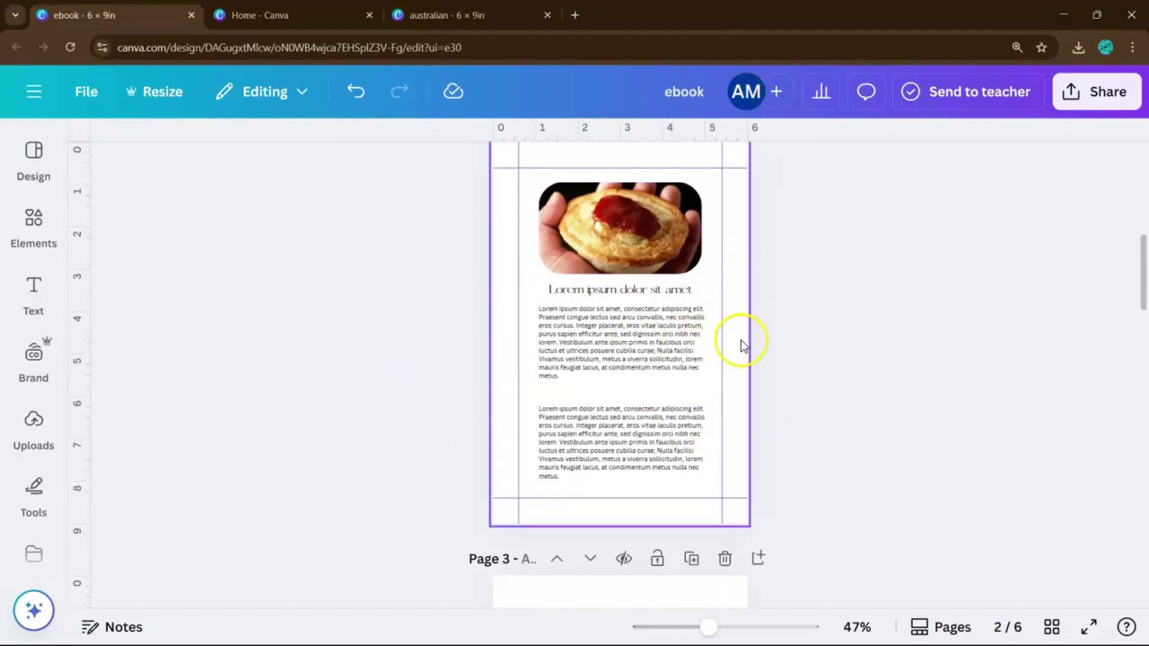
pyautogui.keyDown('ctrl'); pyautogui.scroll(3, 748, 349); pyautogui.keyUp('ctrl')
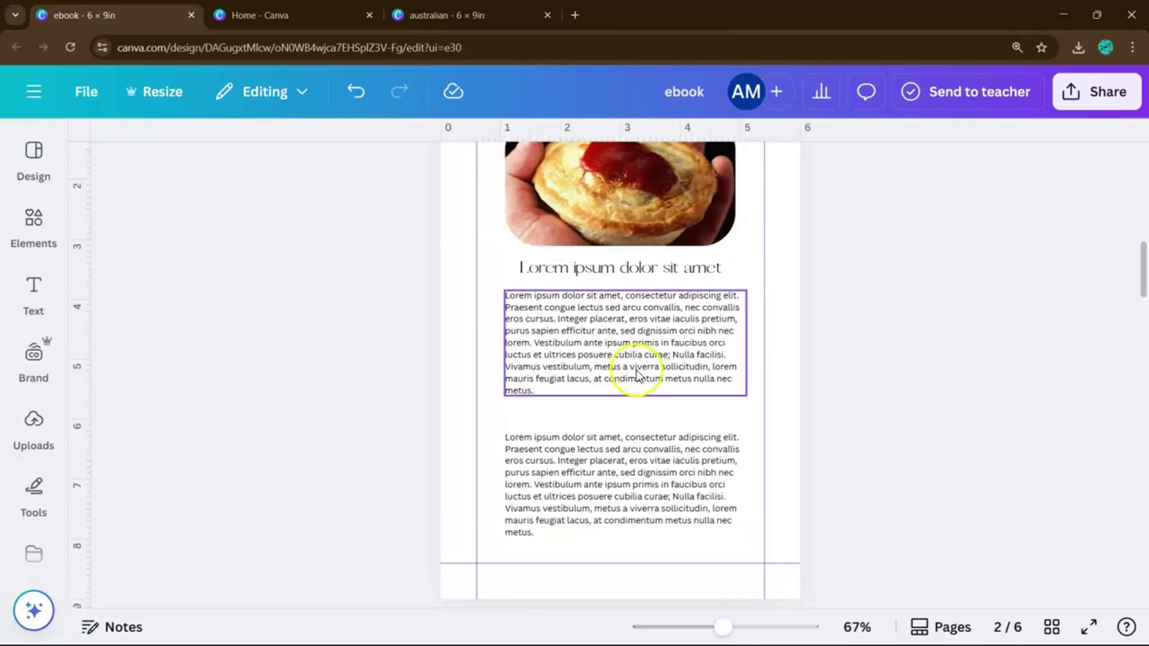
pyautogui.scroll(2, 742, 283)
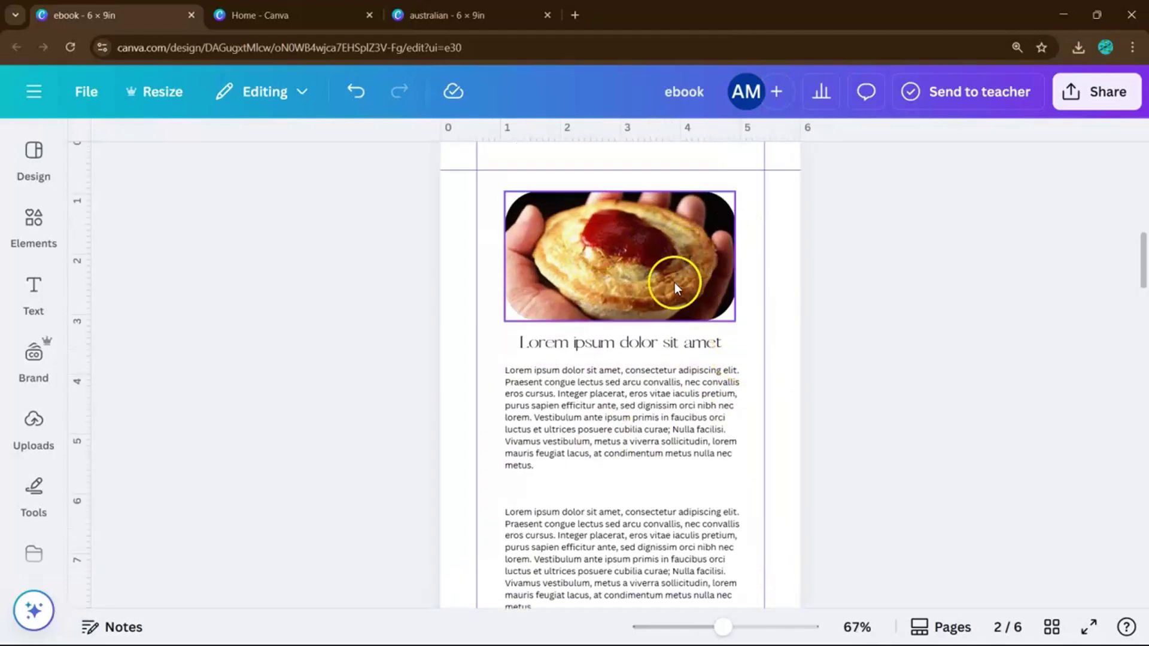
pyautogui.click(581, 347)
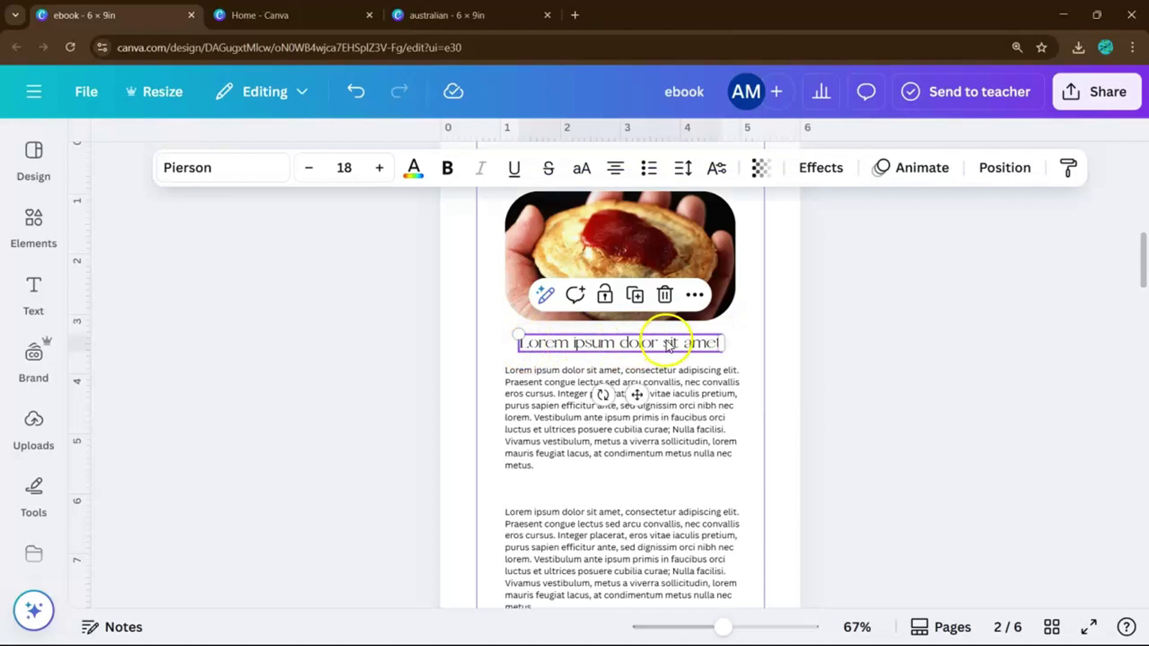
pyautogui.click(235, 166)
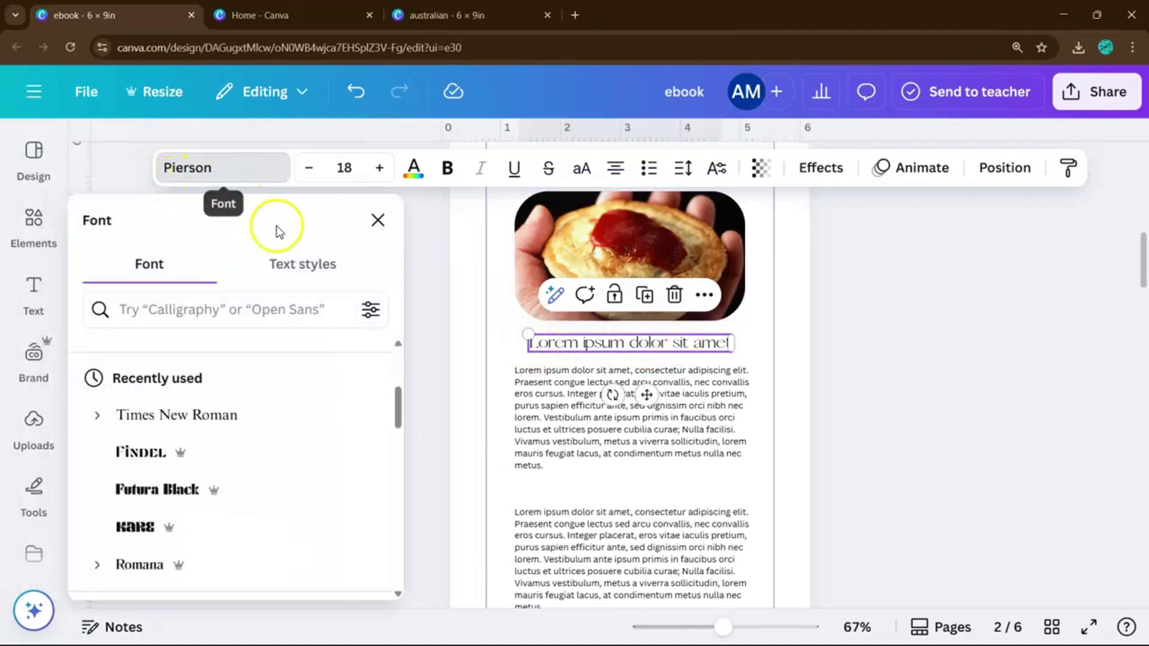
pyautogui.click(378, 220)
# - Duplicate the roast-meat recipe page twice and scroll through the resulting 8 pages
pyautogui.scroll(-5, 551, 333)
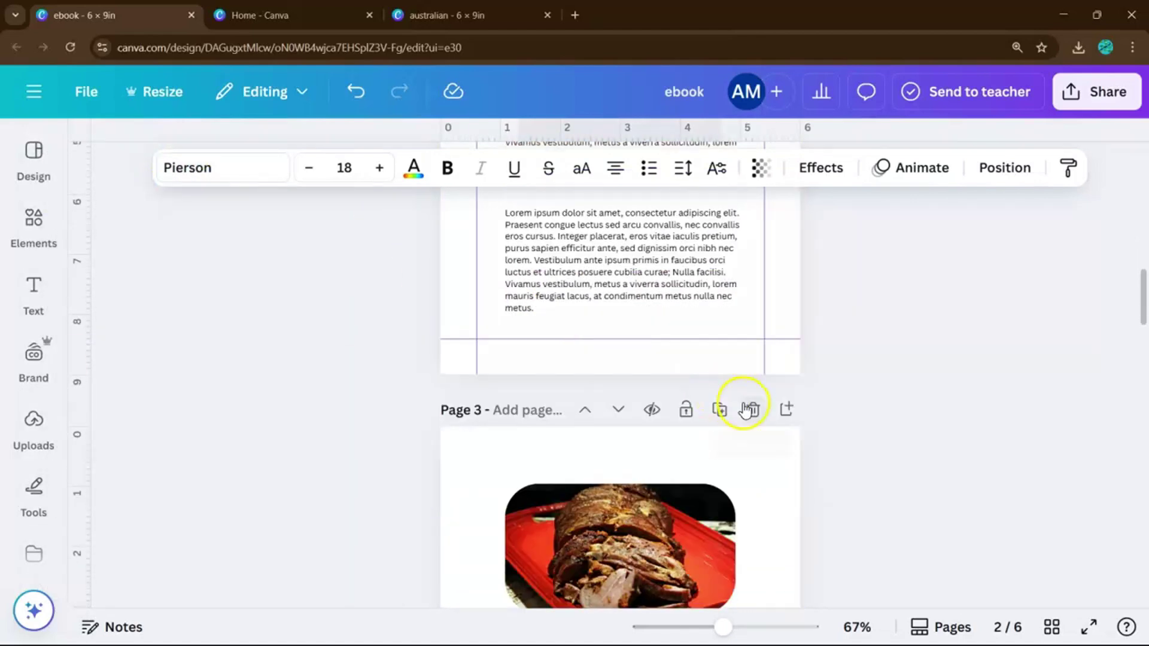
pyautogui.click(720, 410)
pyautogui.click(720, 410)
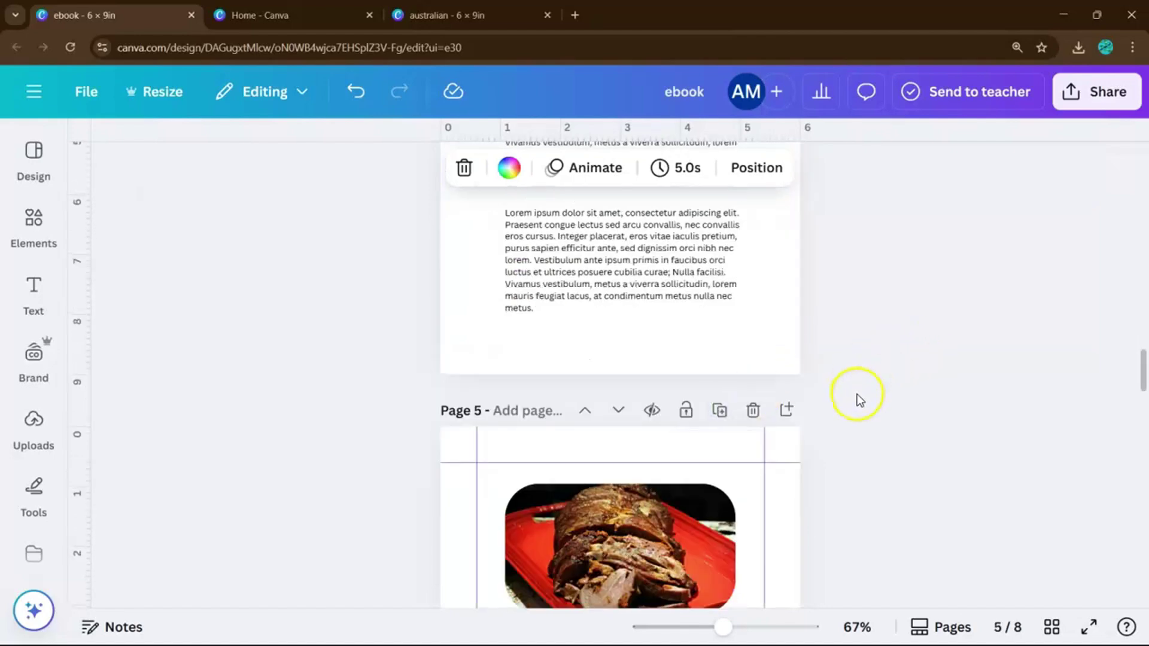
pyautogui.scroll(-3, 860, 400)
pyautogui.scroll(6, 837, 404)
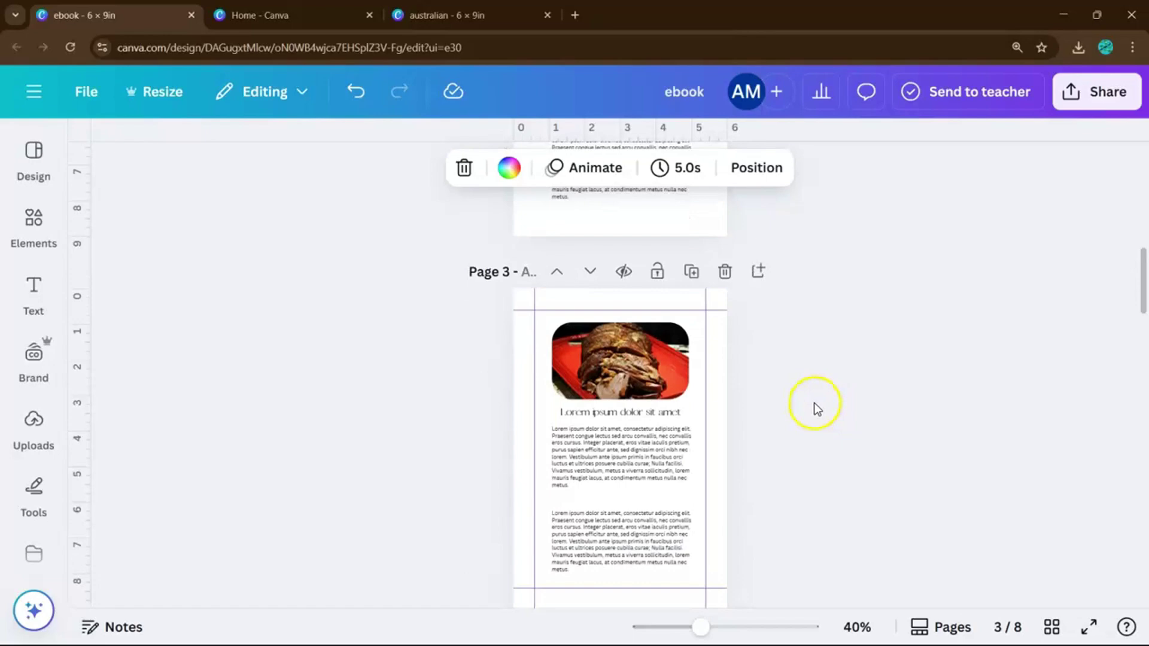
pyautogui.scroll(-2, 817, 409)
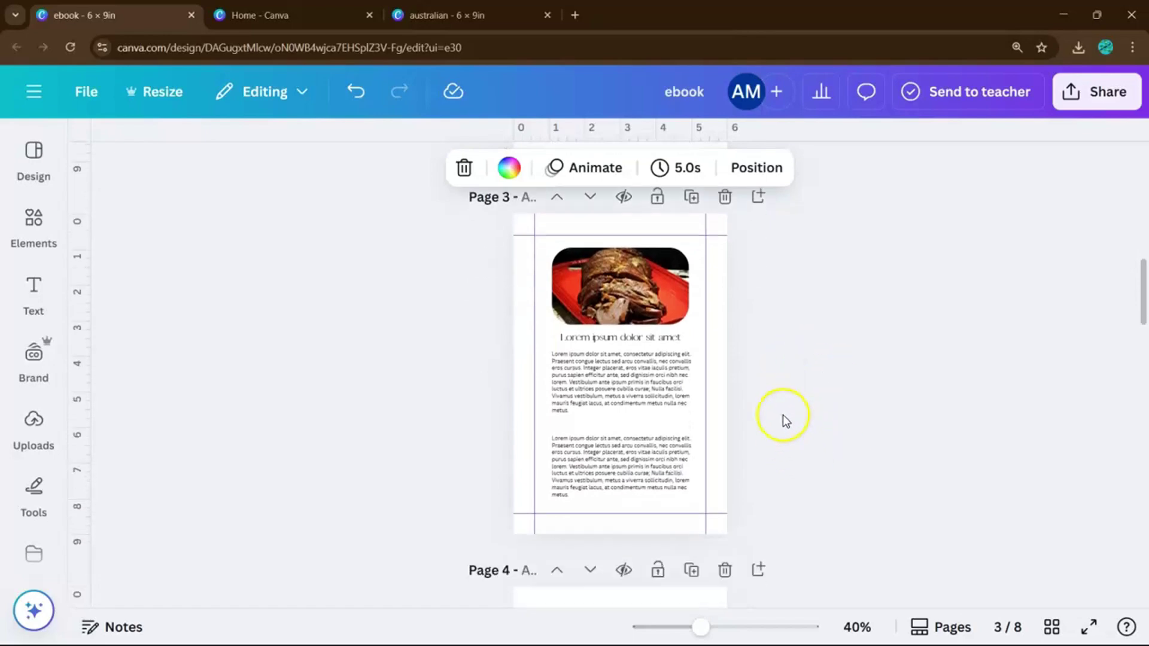
pyautogui.scroll(-5, 783, 418)
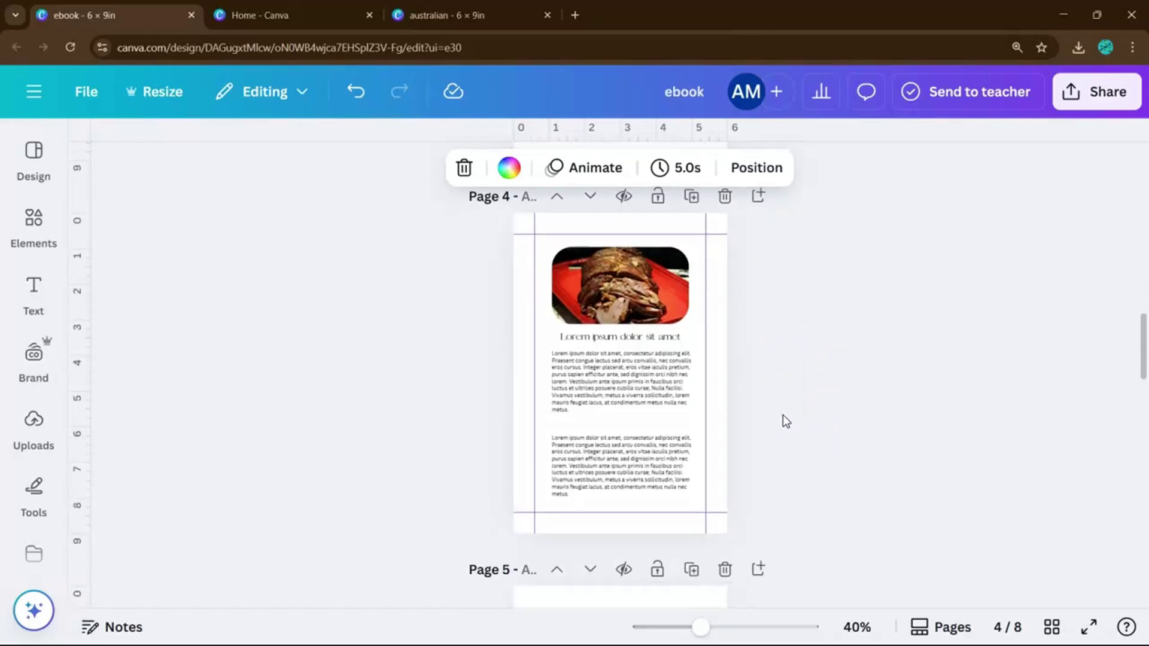
pyautogui.scroll(10, 782, 415)
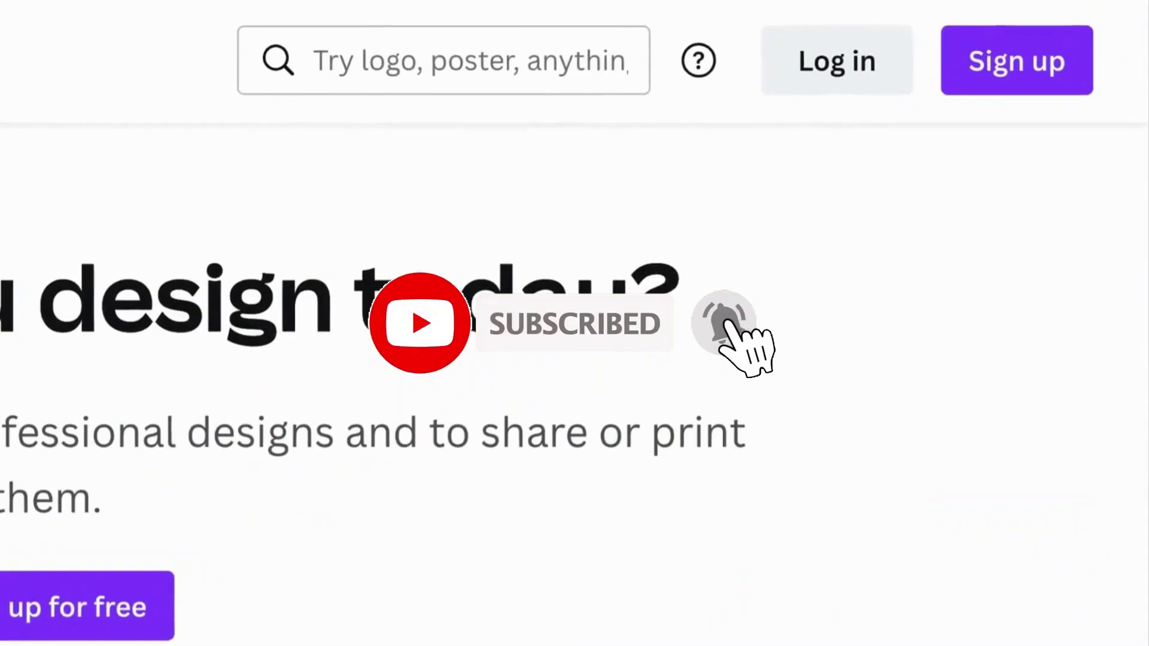
# - Log in to Canva by continuing with email and submitting the account e-mail address
pyautogui.click(837, 63)
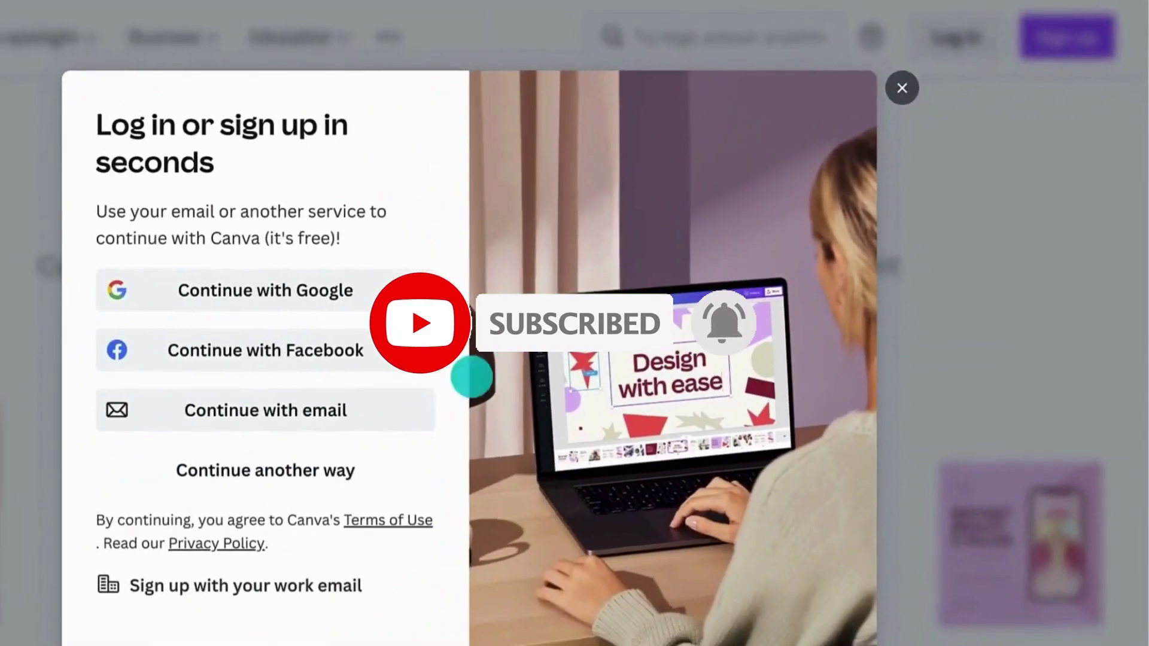
pyautogui.click(423, 405)
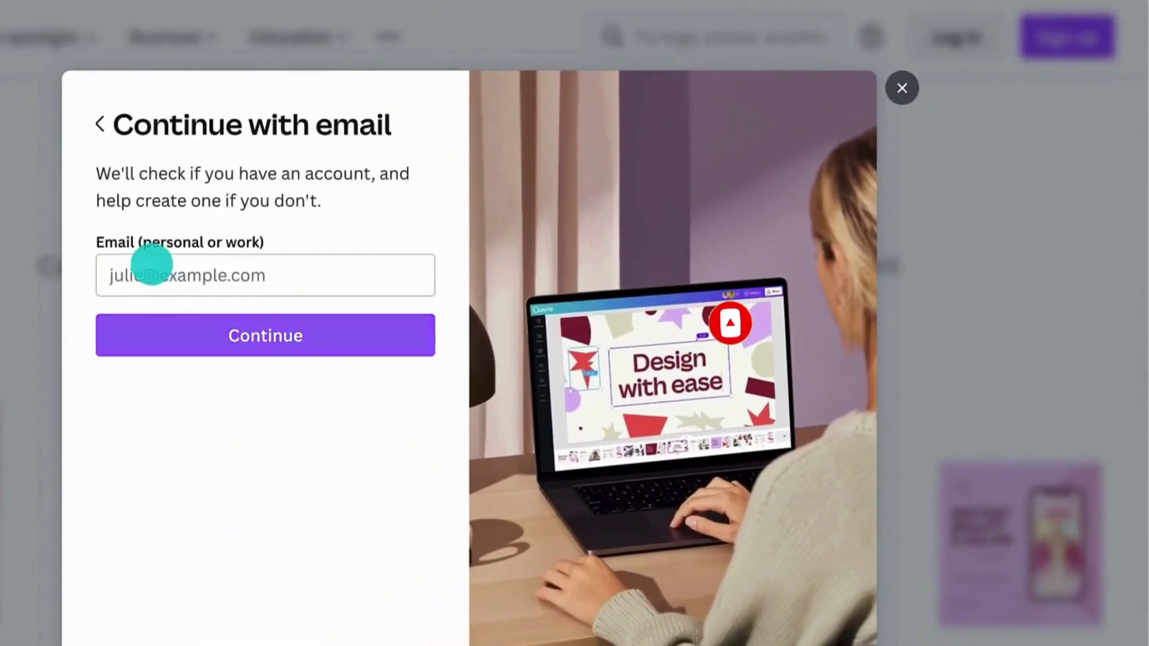
pyautogui.click(152, 264)
pyautogui.press('Return')
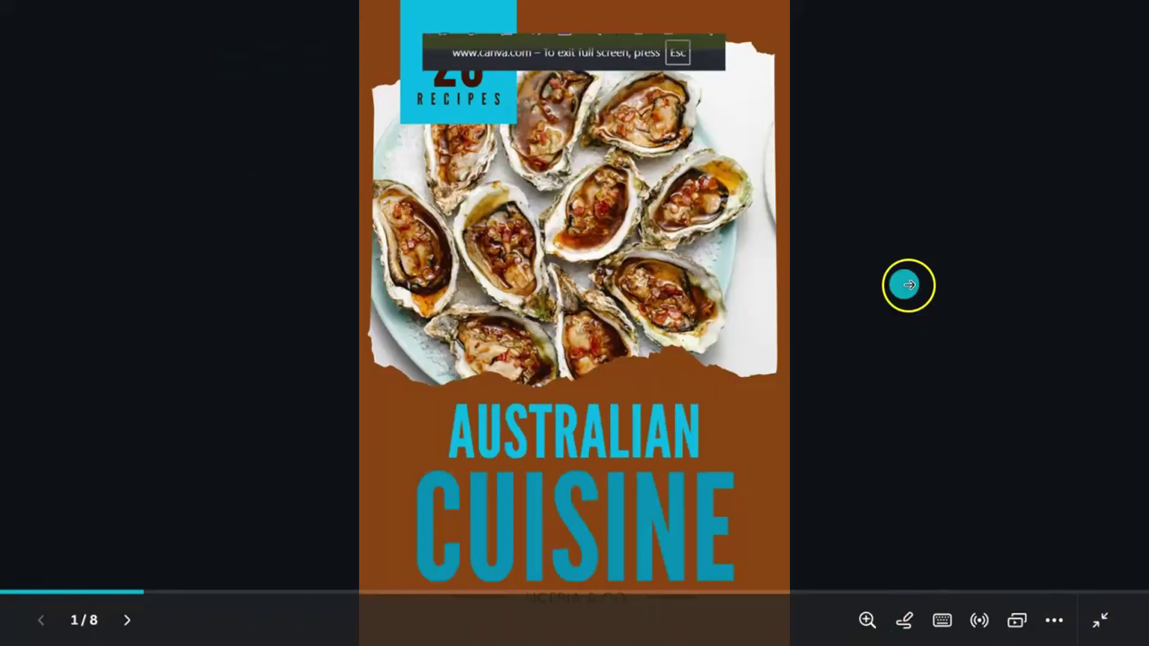
# - Page through the full-screen presentation from page 2 to page 7, then exit to the editor
pyautogui.click(909, 280)
pyautogui.click(921, 213)
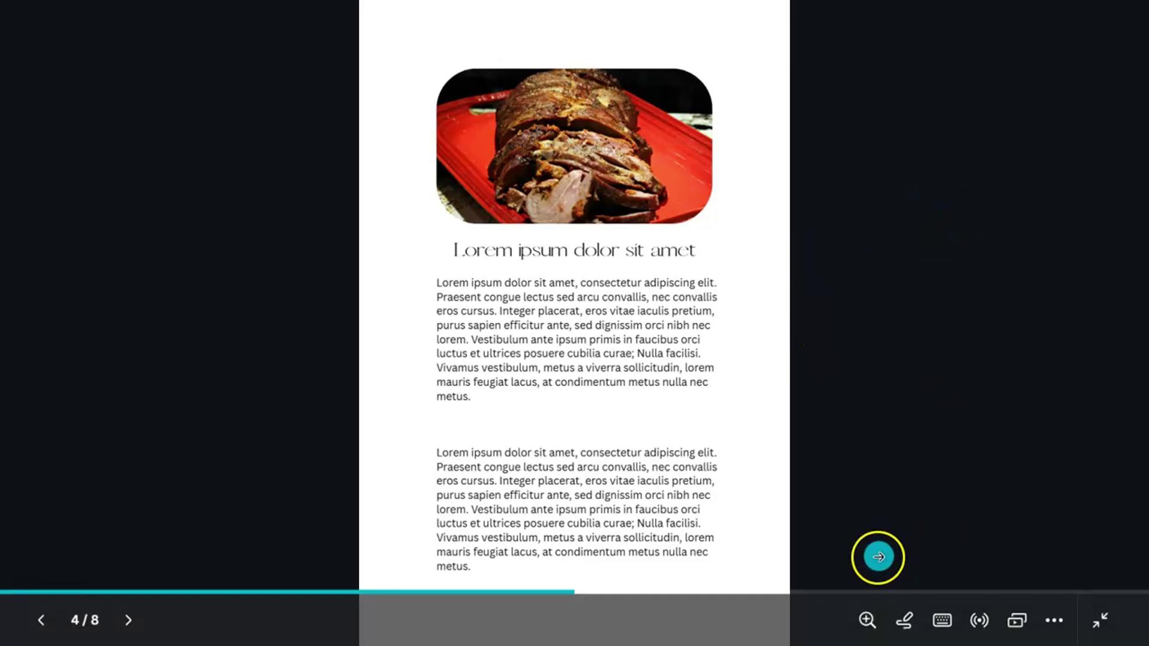
pyautogui.click(784, 592)
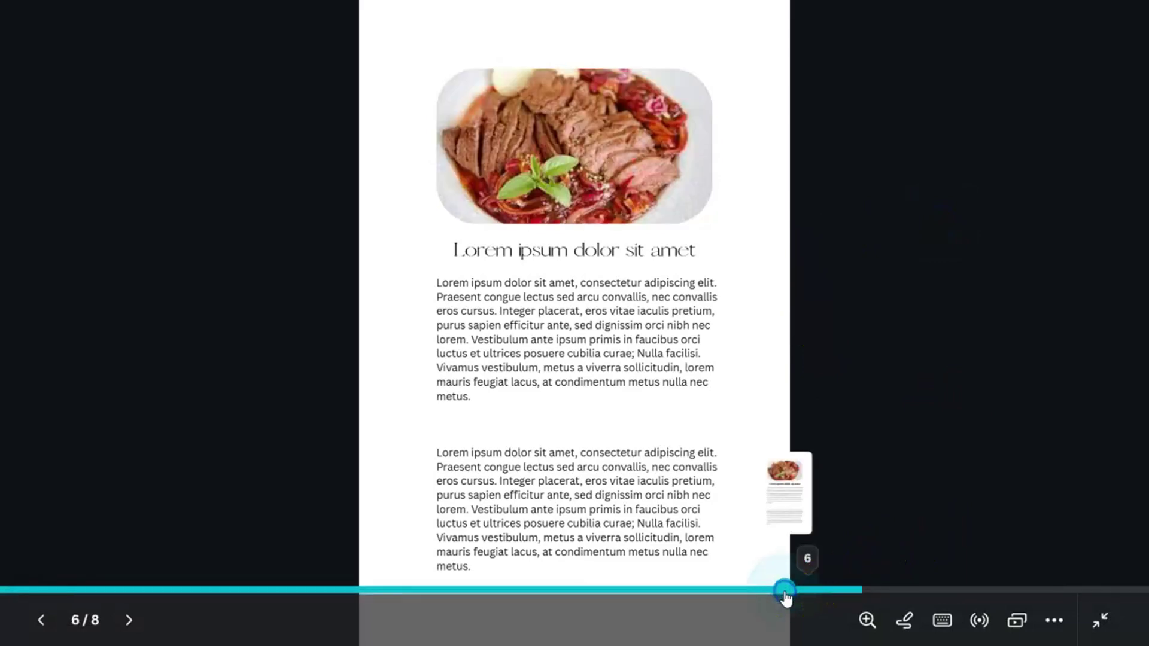
pyautogui.click(962, 486)
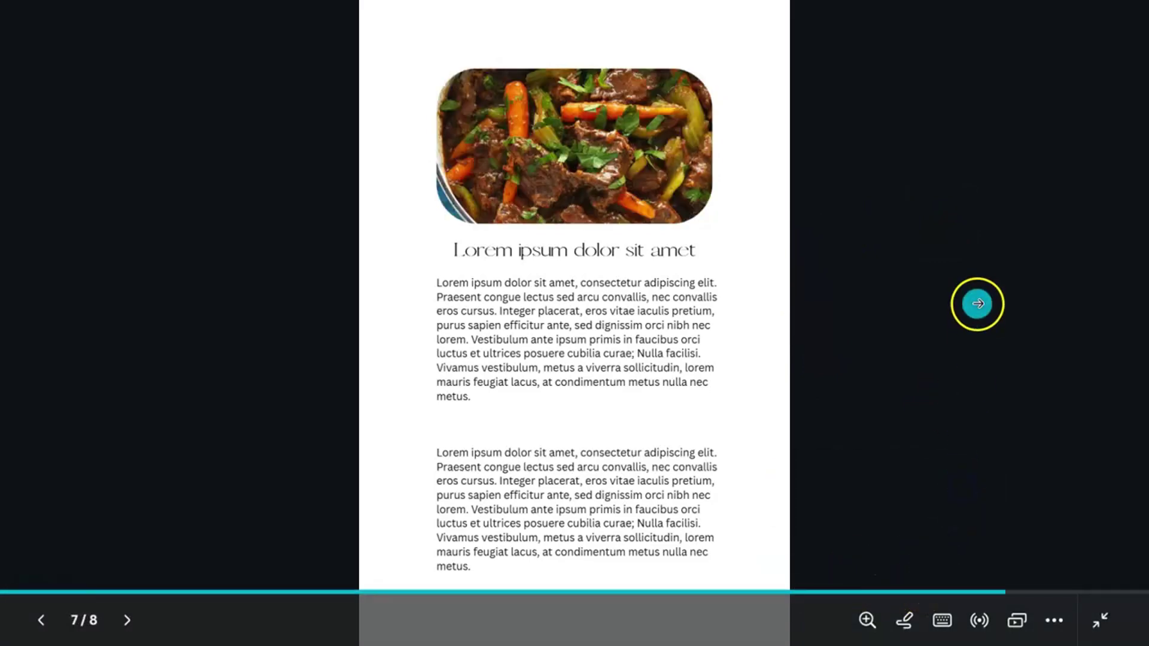
pyautogui.click(1104, 617)
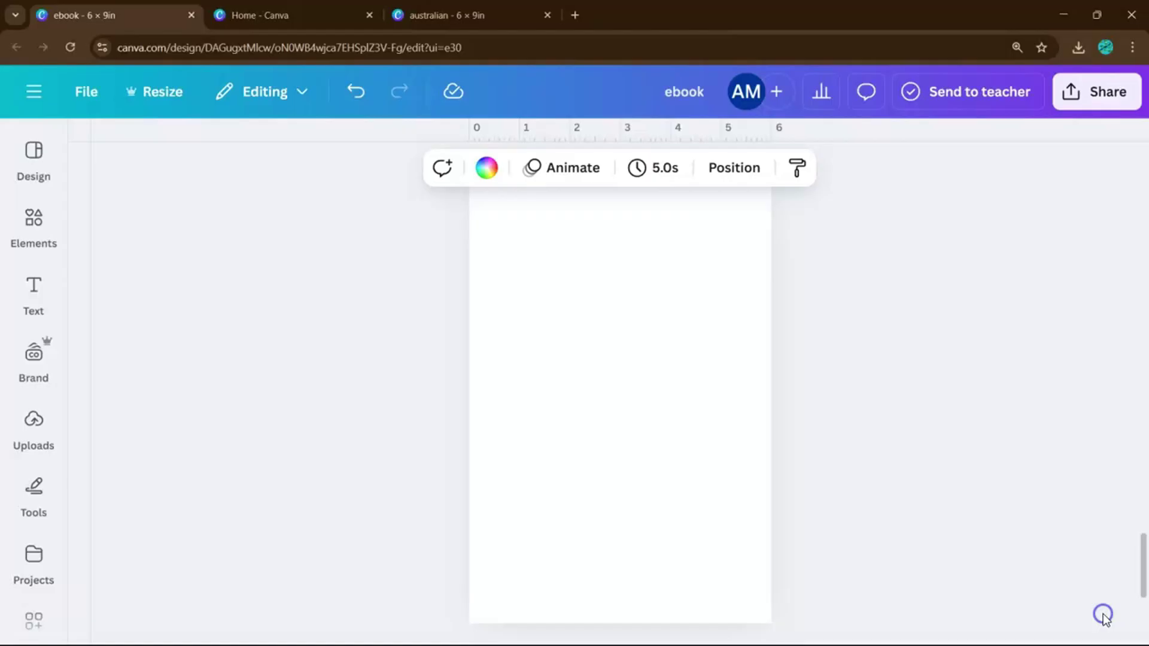